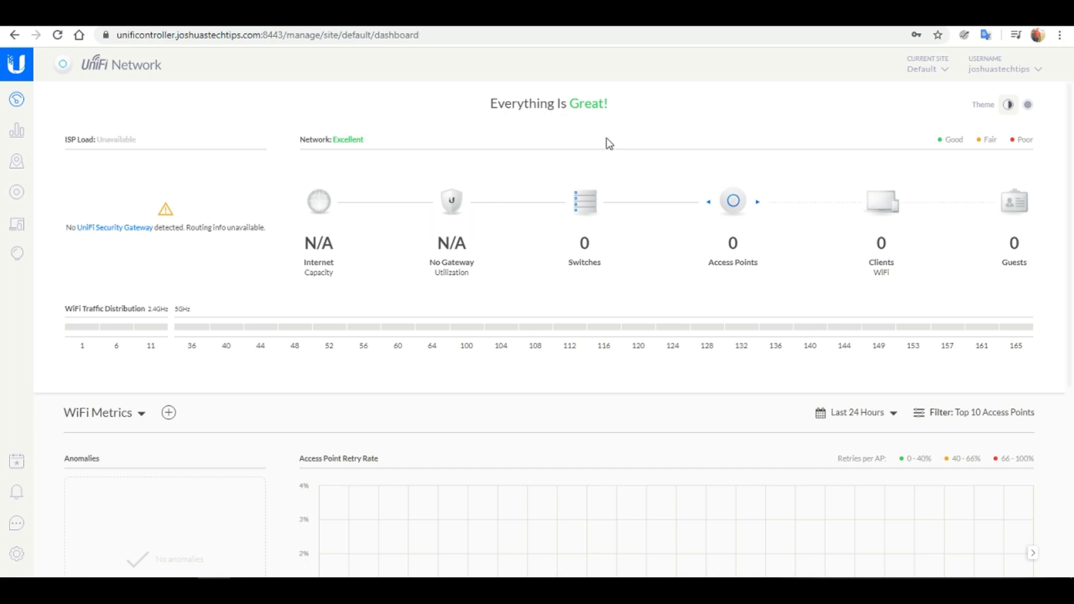
- Add a new site named Vikings from the site list and make it current
click(943, 72)
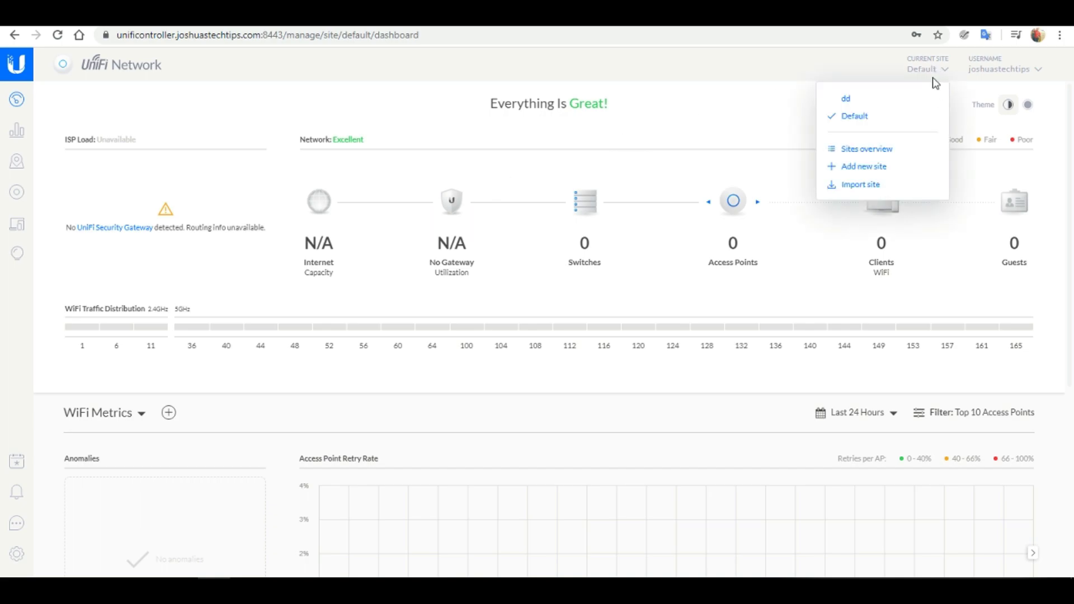
click(876, 167)
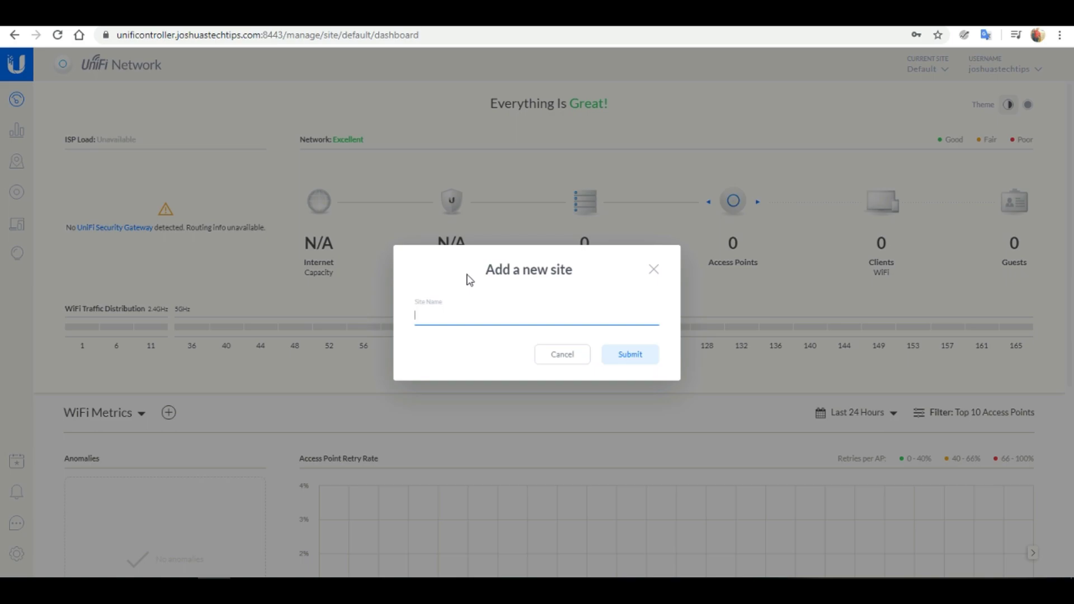
text(Vikings)
click(631, 354)
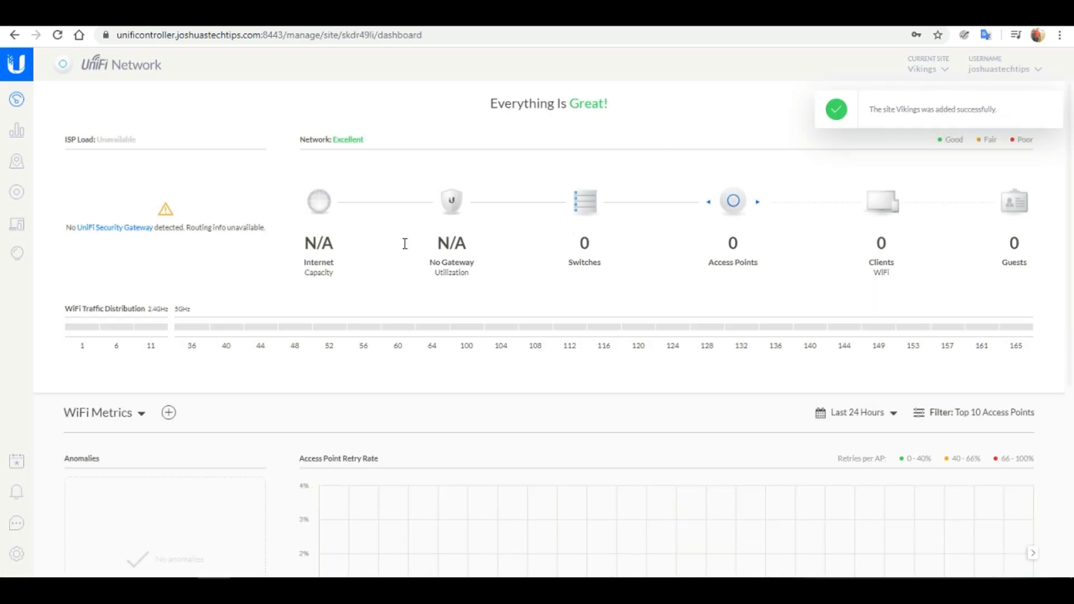
- Set the site's country to Trinidad and Tobago and timezone to (UTC-04:00) La Paz
click(20, 558)
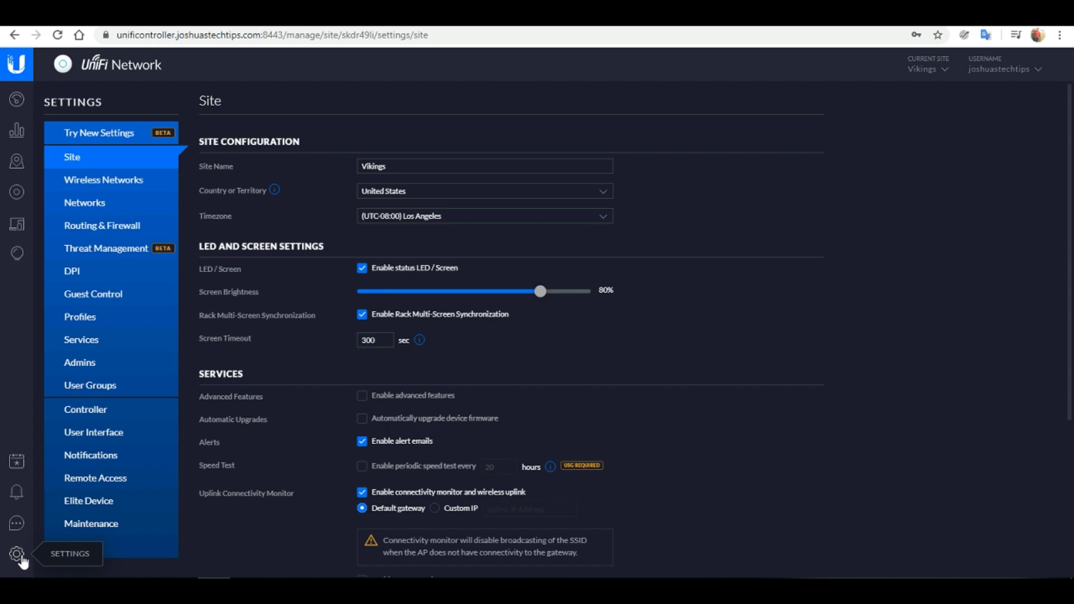
click(372, 167)
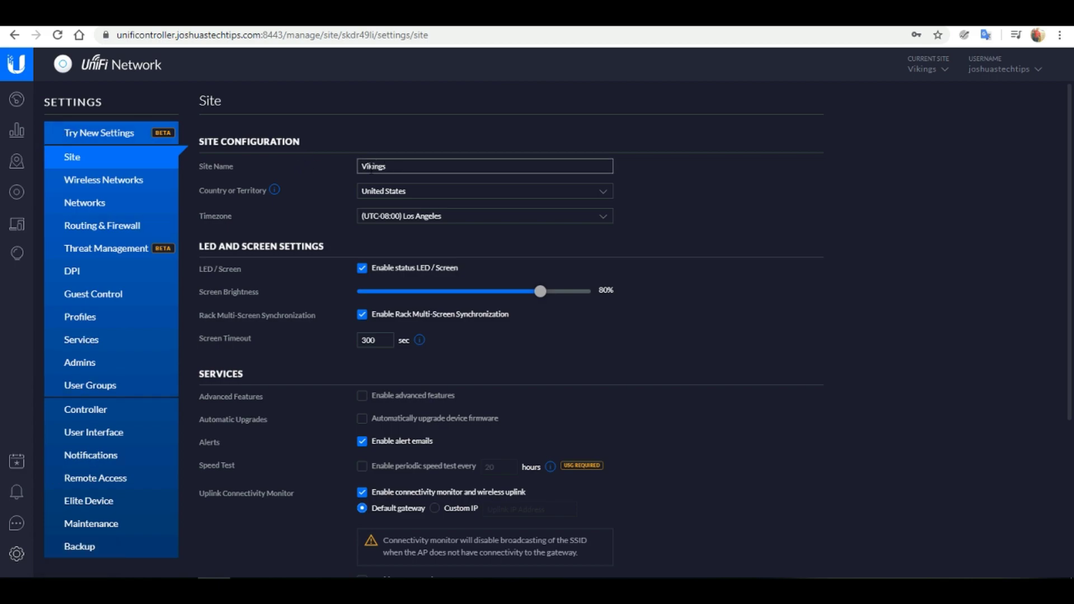
click(435, 192)
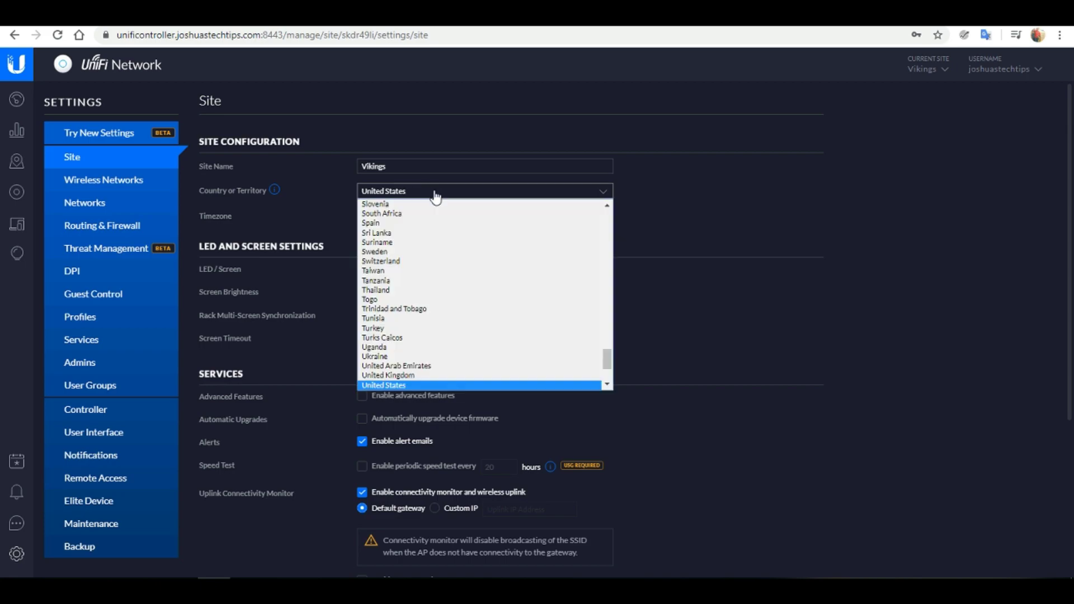
click(423, 309)
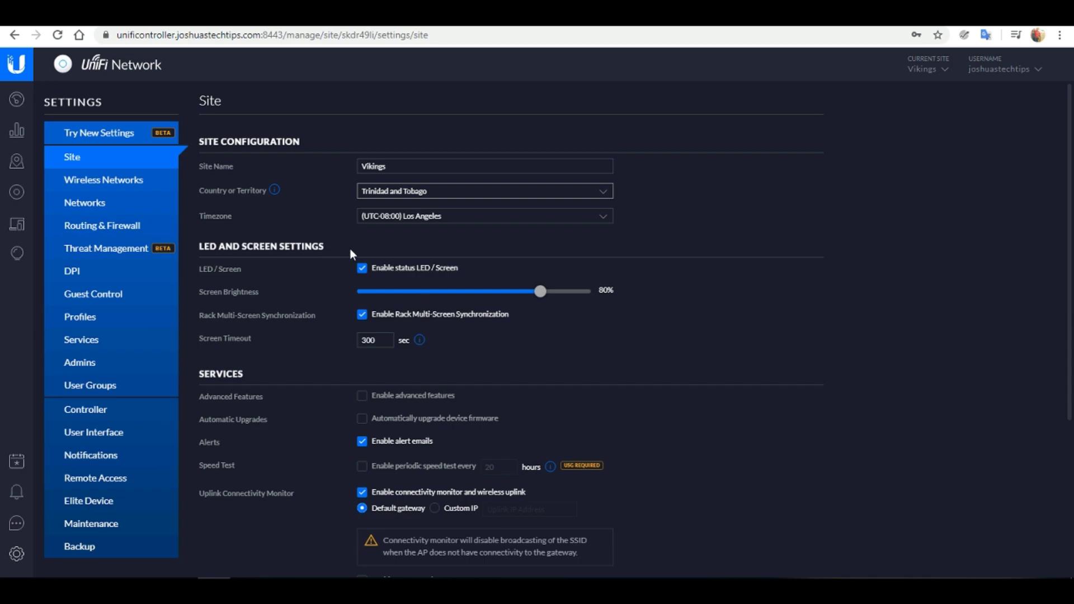
click(428, 216)
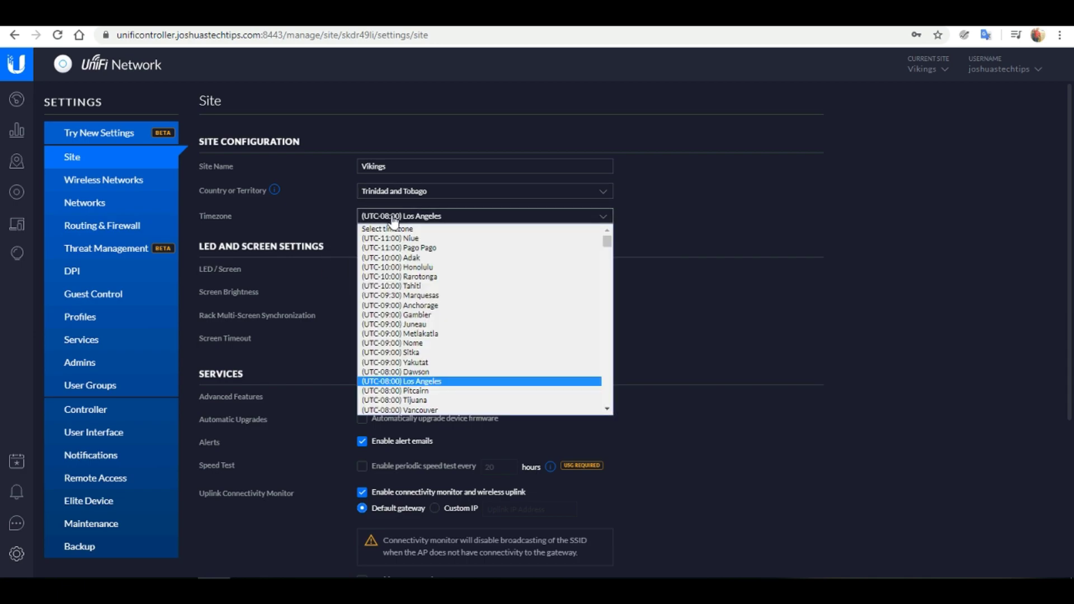
scroll(442, 282, down, 15)
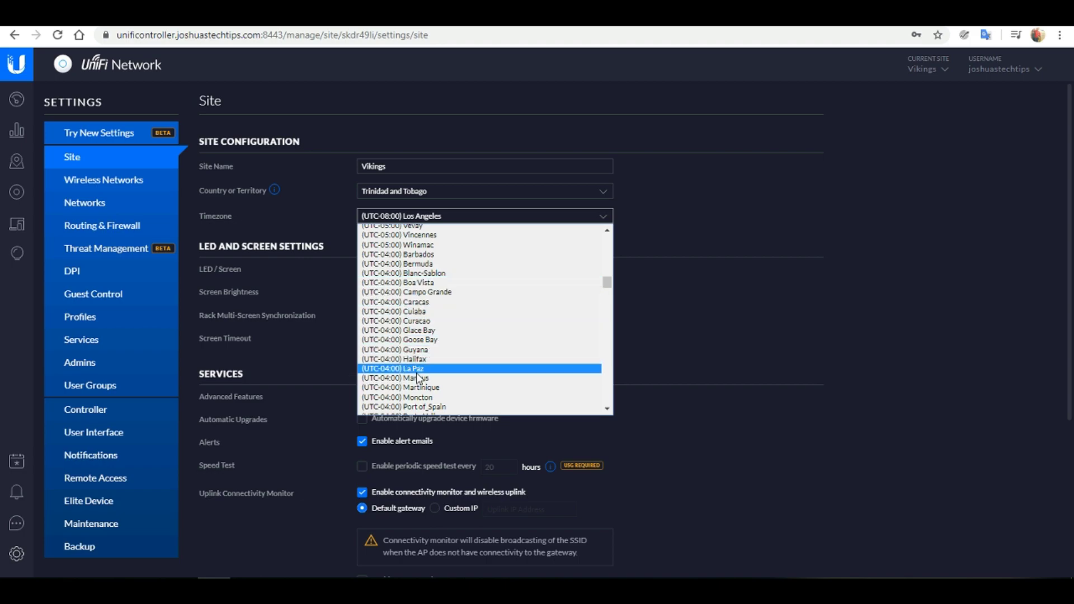
click(419, 370)
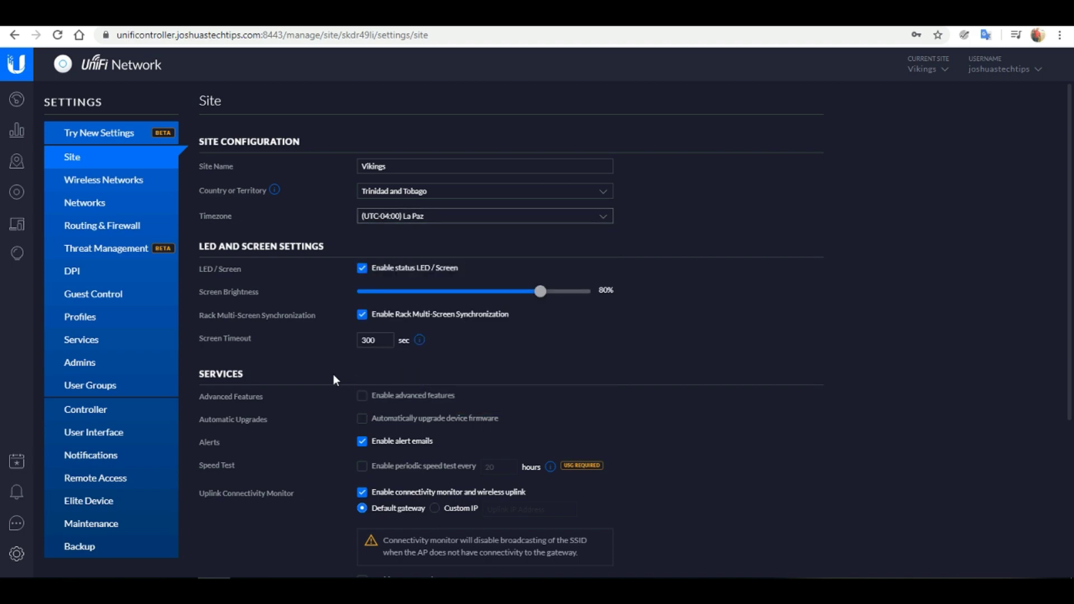
- Set download and upload provider speeds to 100 Mbps and apply the site settings
scroll(331, 374, down, 1)
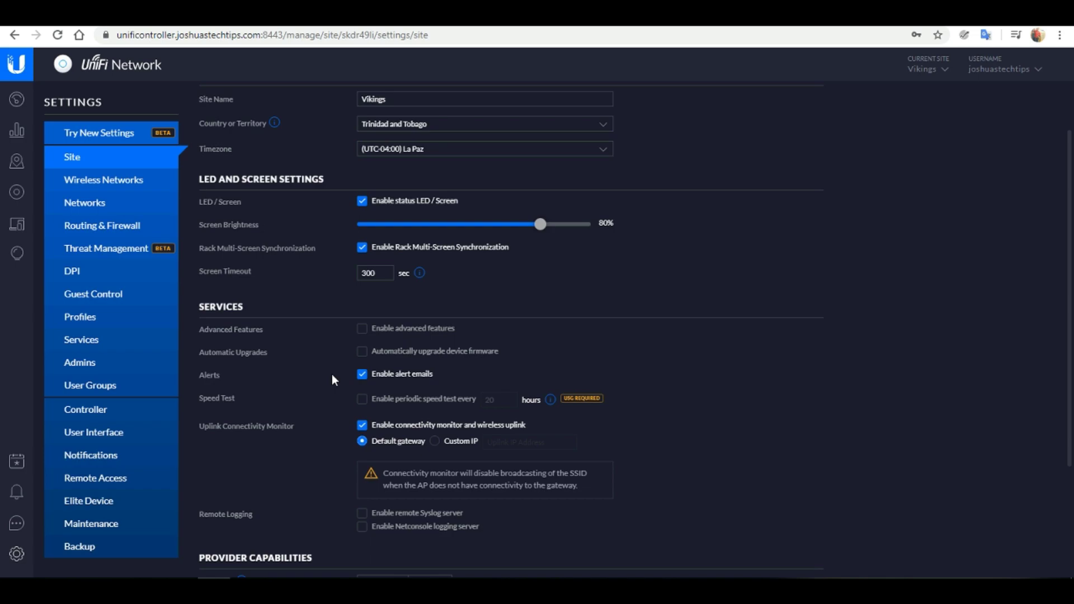
scroll(331, 374, down, 1)
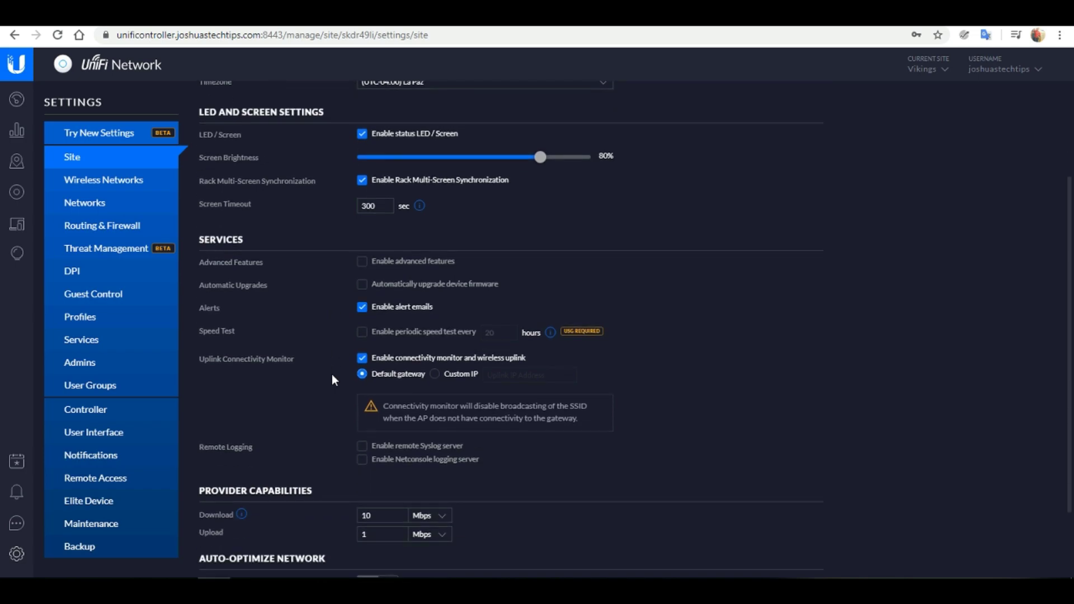
scroll(332, 375, down, 1)
scroll(332, 380, down, 1)
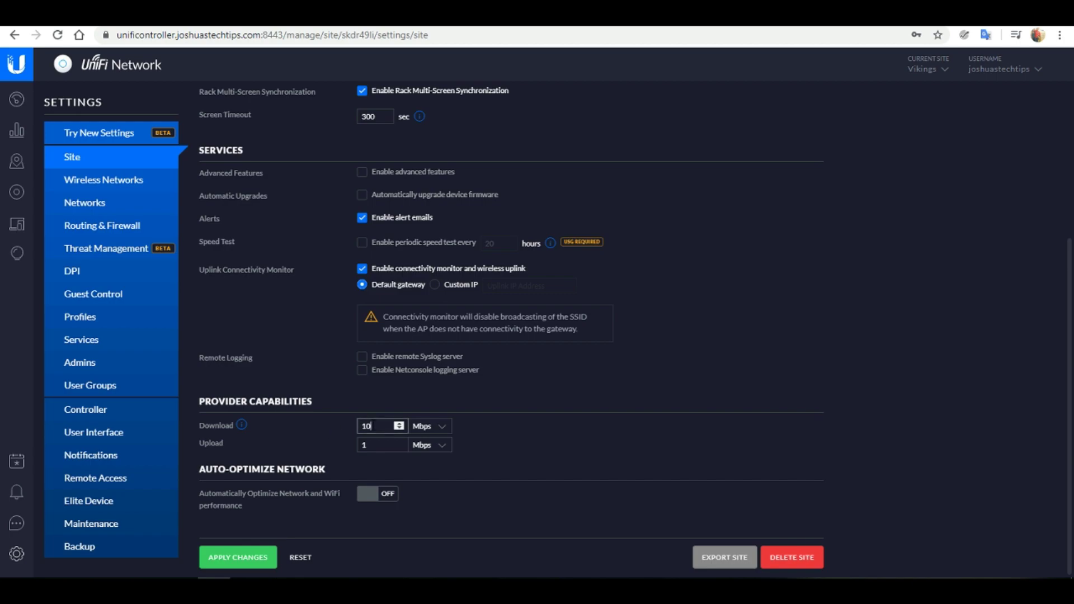
text(0)
click(374, 445)
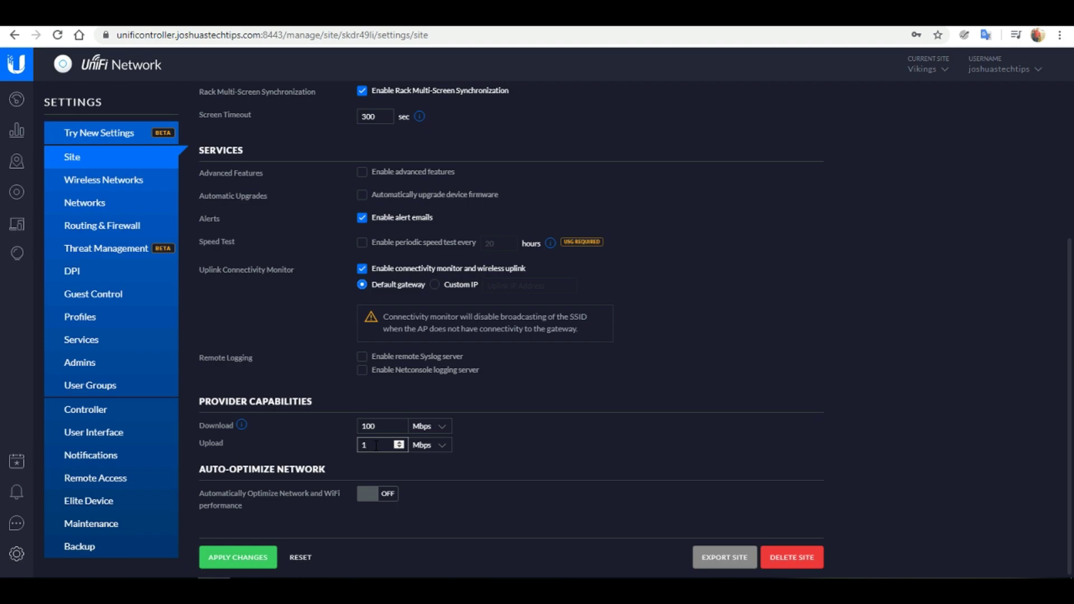
text(00)
click(250, 566)
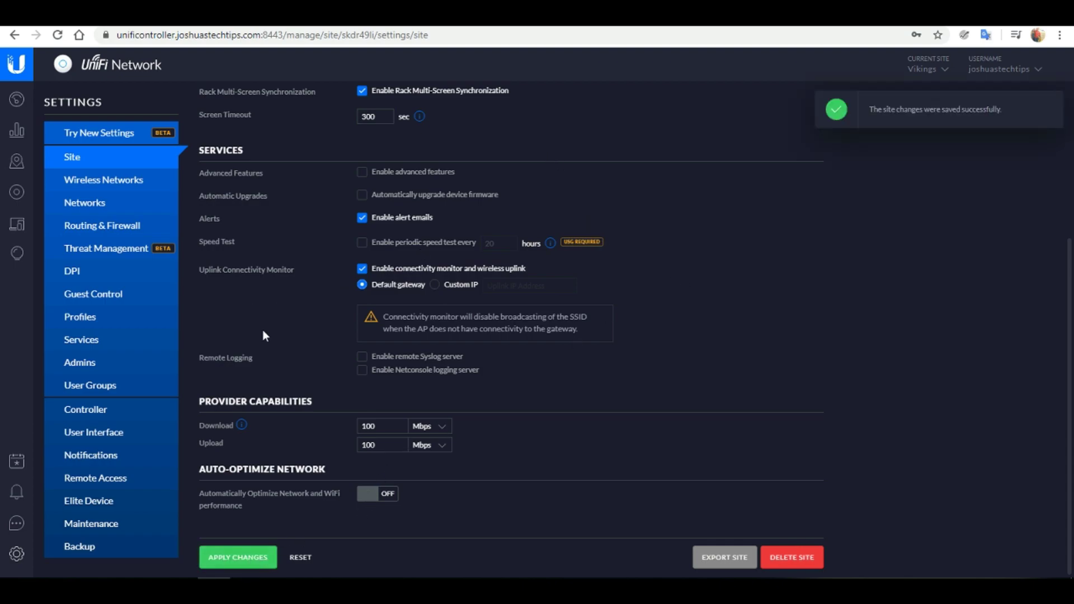
scroll(288, 340, up, 1)
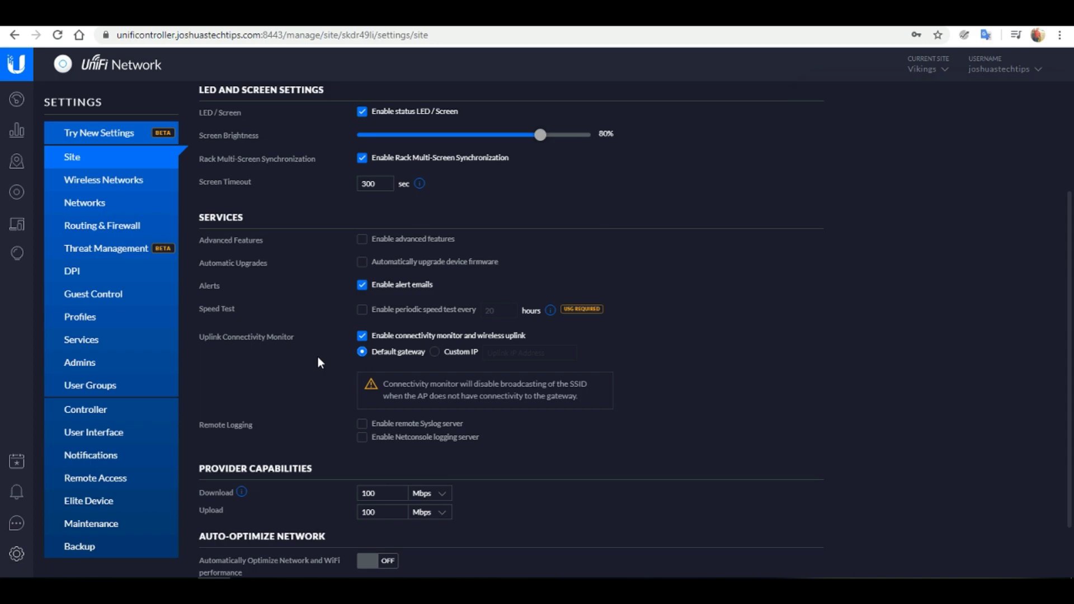
- Edit the LAN network and change its gateway/subnet to 192.168.10.1/24
click(85, 203)
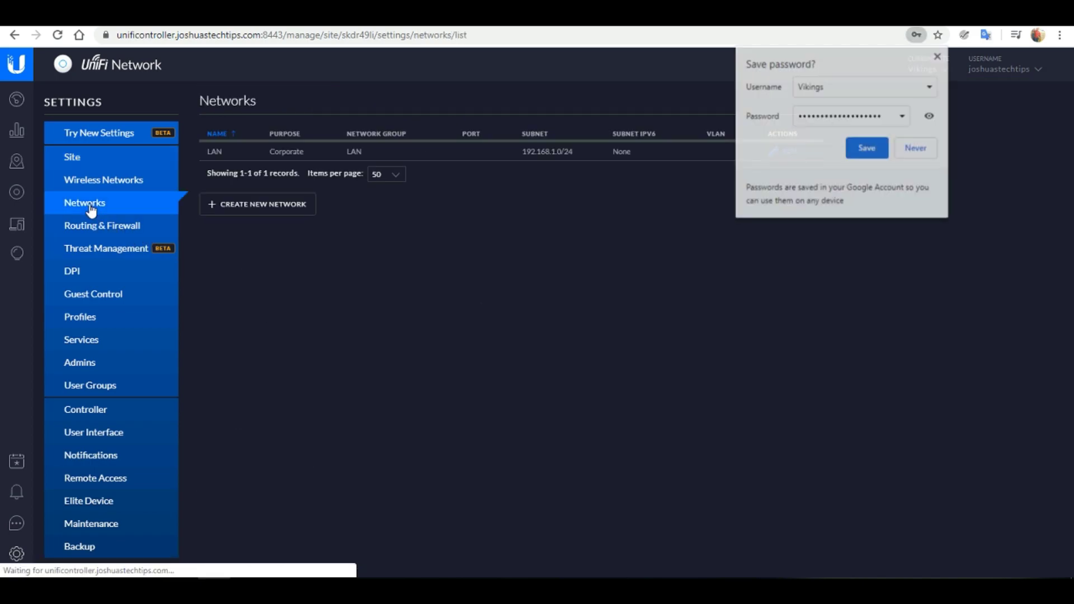
click(939, 56)
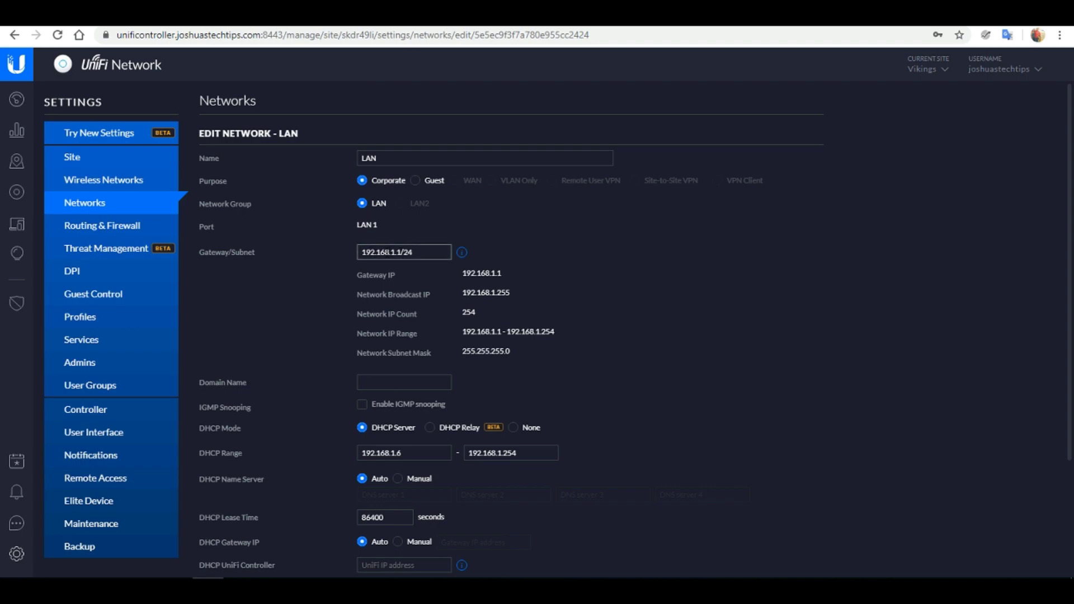
text(0)
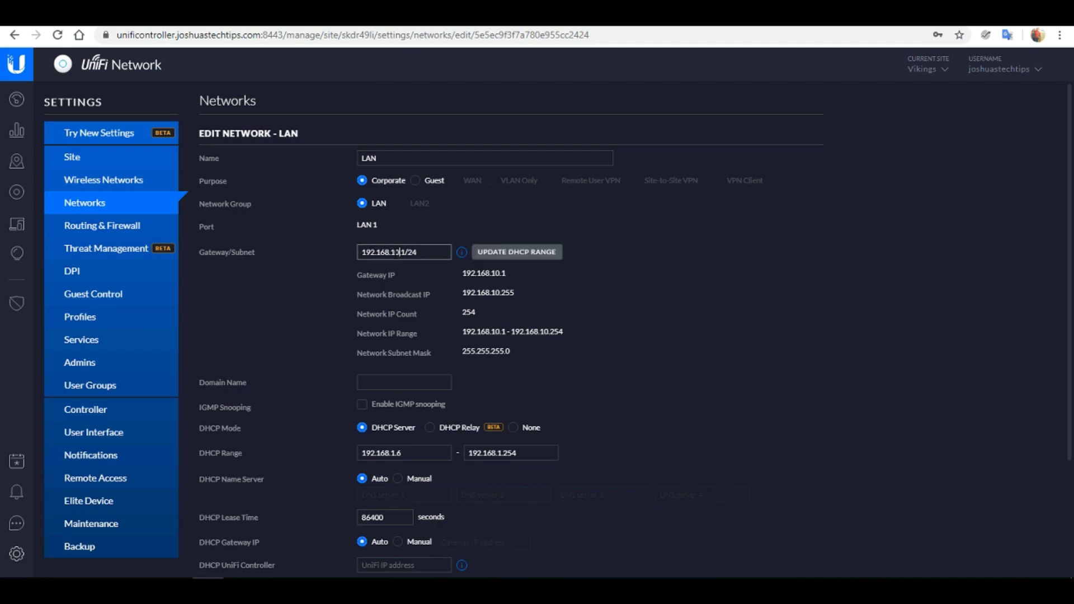
click(312, 271)
scroll(313, 316, down, 1)
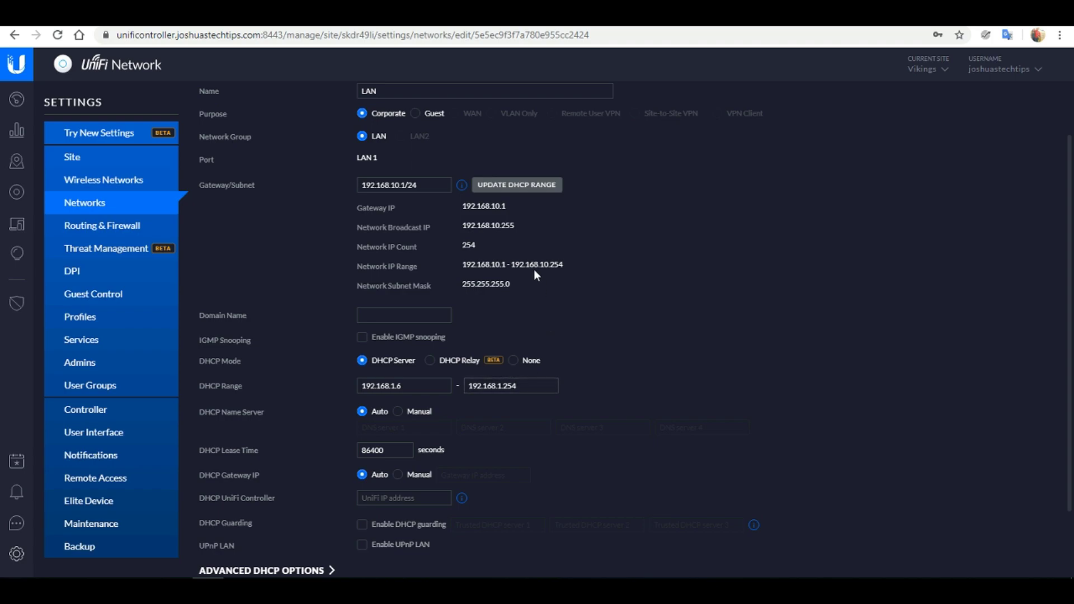
- Recalculate the LAN DHCP range and set its start to 192.168.10.50
click(503, 186)
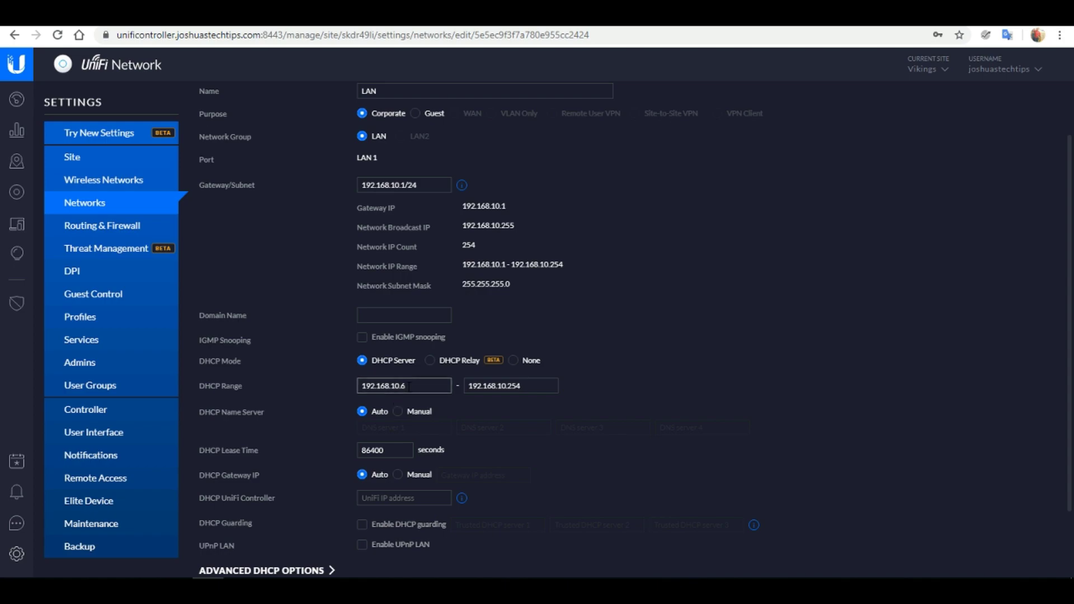
key(BackSpace)
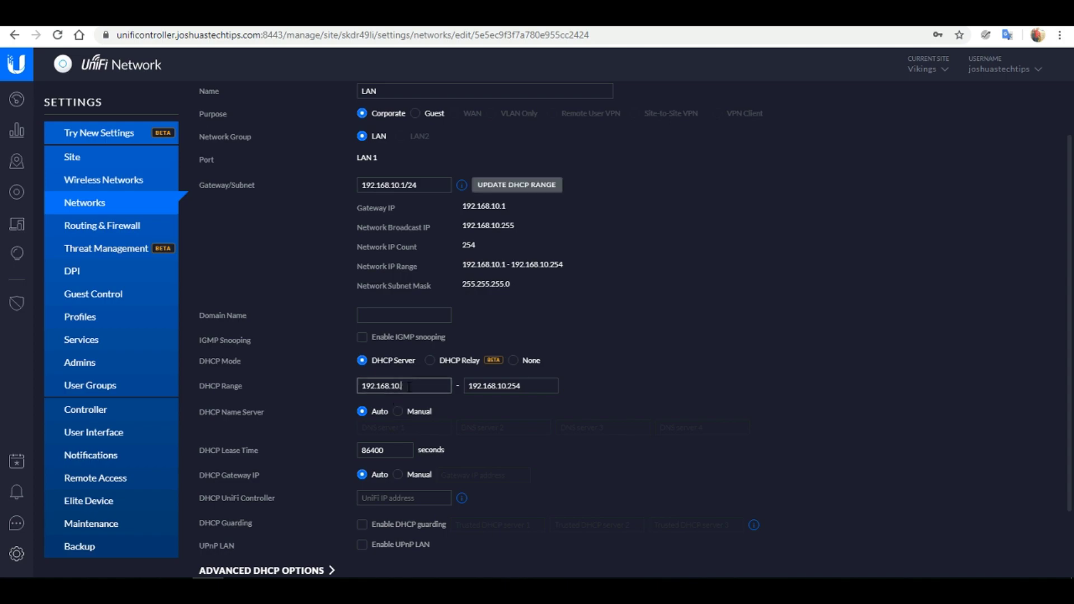
text(50)
click(466, 385)
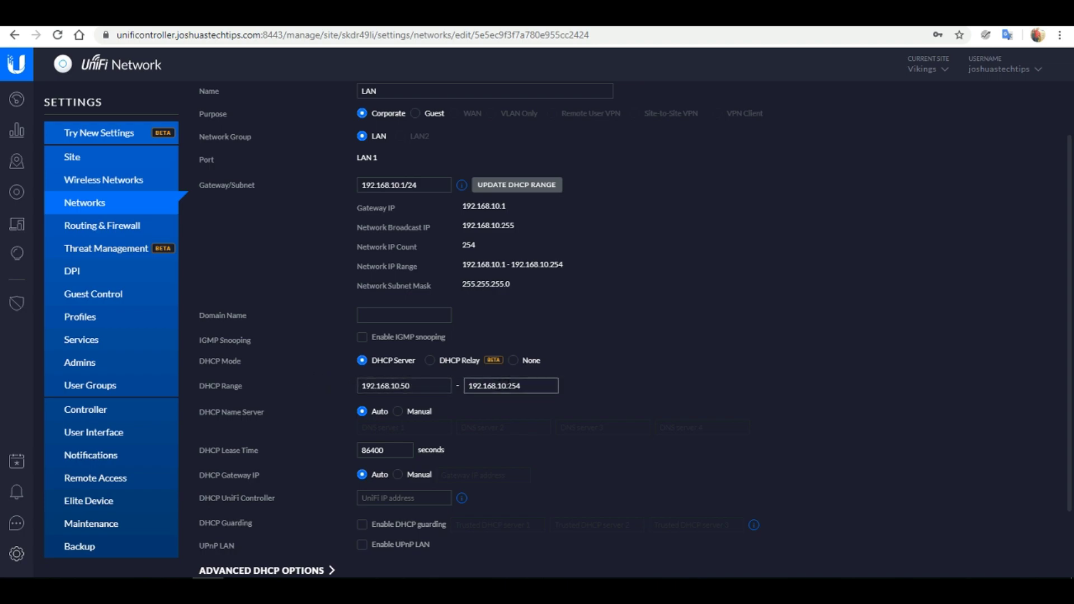
- Enter vikings.local as the LAN domain name and dismiss the browser's autofill suggestions
click(374, 315)
text(vikin)
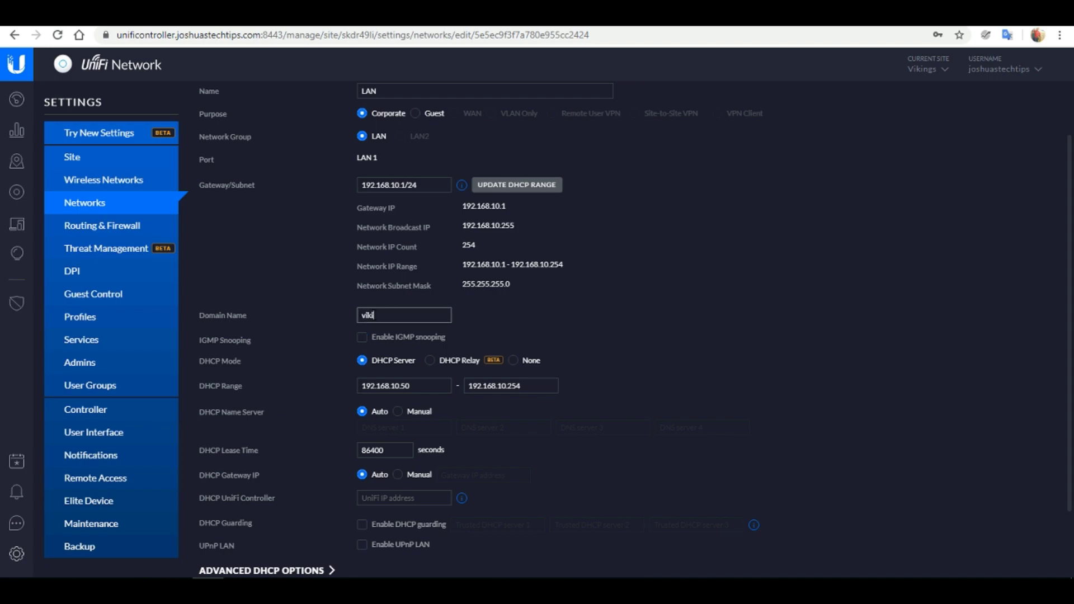
text(gs.local)
click(334, 350)
scroll(358, 342, down, 1)
scroll(352, 341, down, 2)
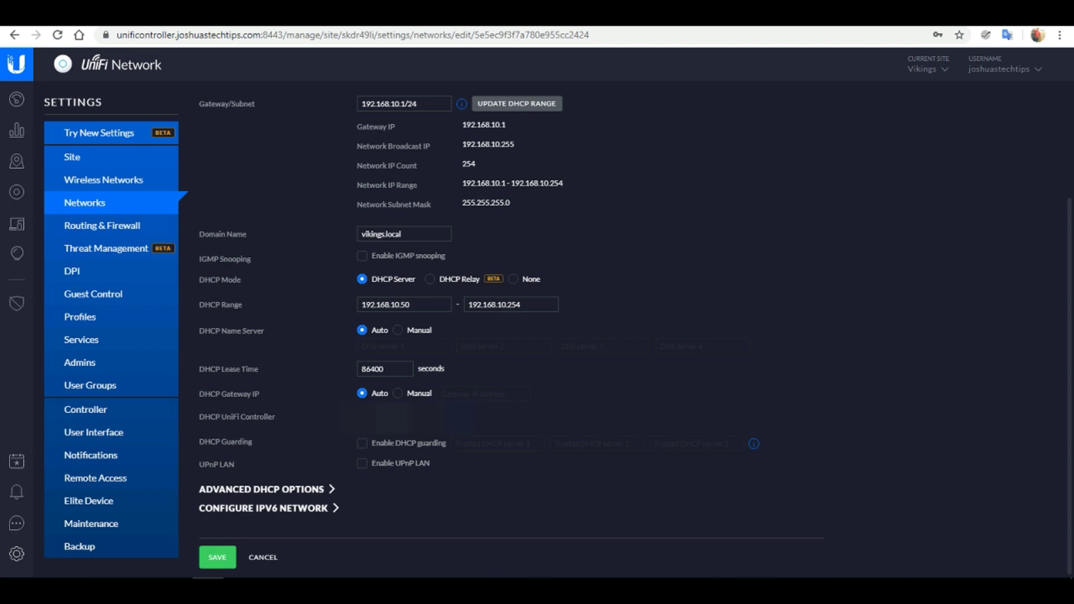
click(392, 417)
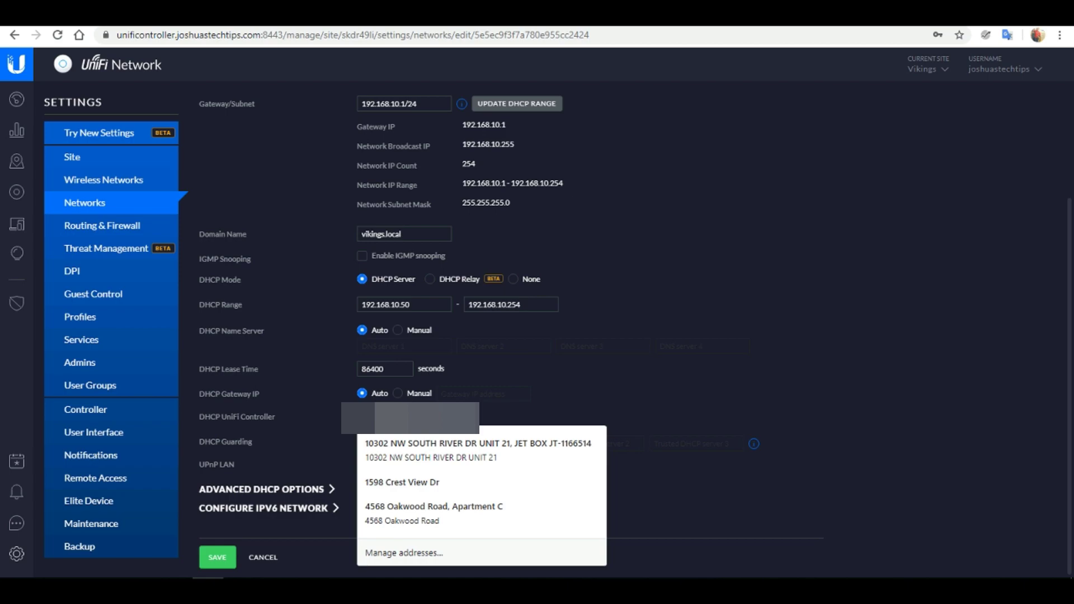
key(Escape)
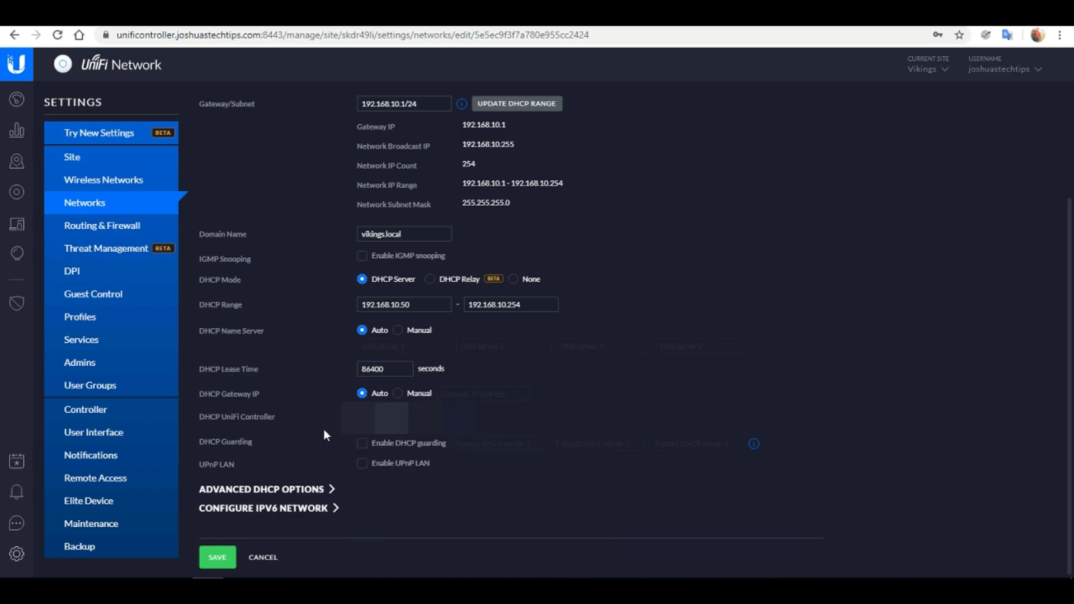
- Save the LAN network changes and open the User Groups settings
click(218, 558)
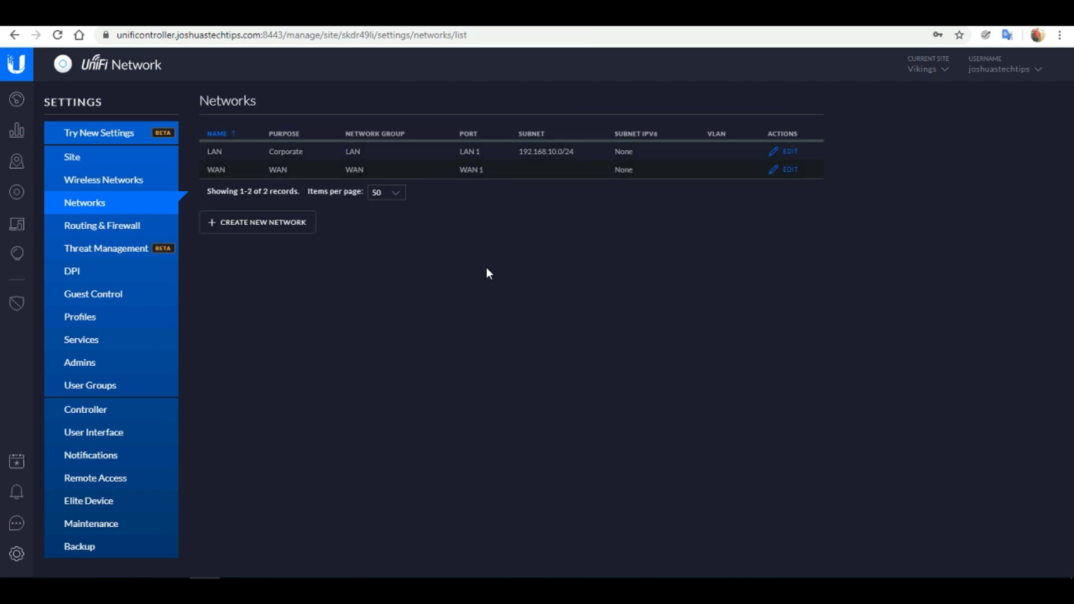
click(89, 385)
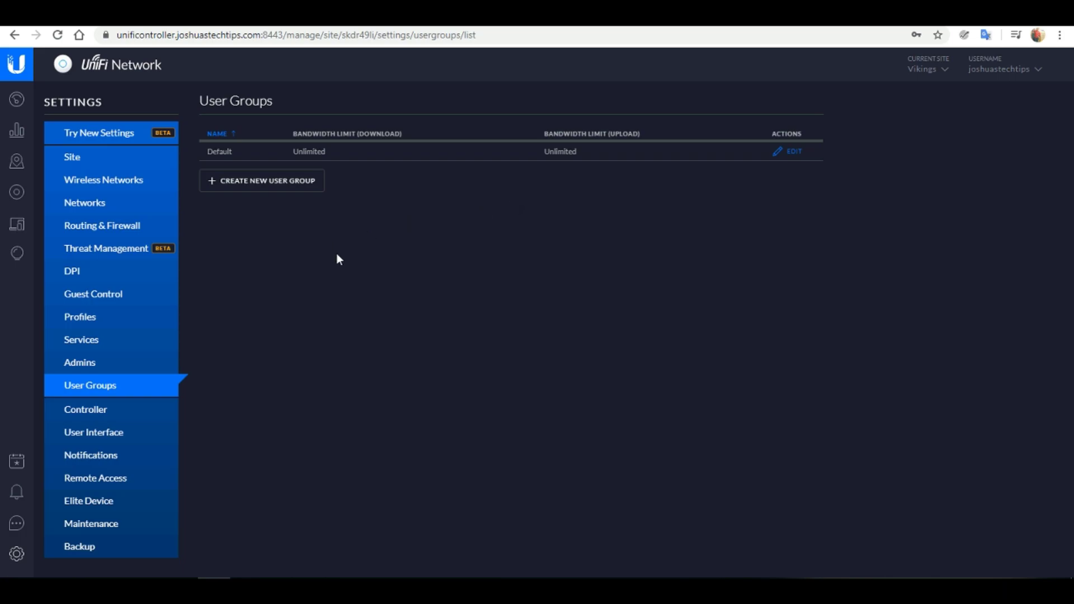
- Create a Vikings Guest user group limited to 20 Mbps download and 20 Mbps upload
click(250, 183)
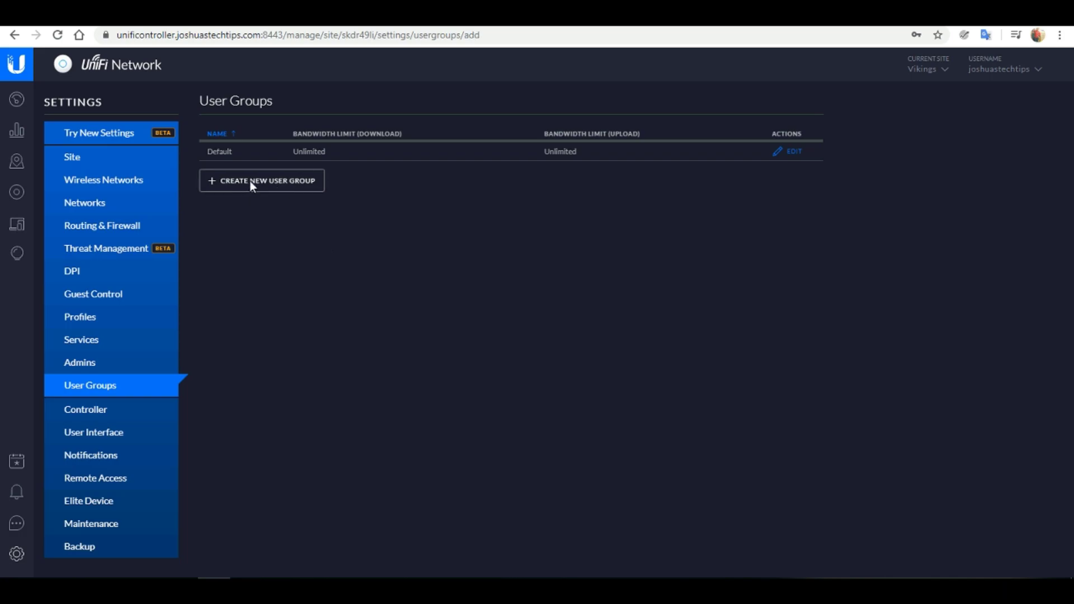
click(382, 158)
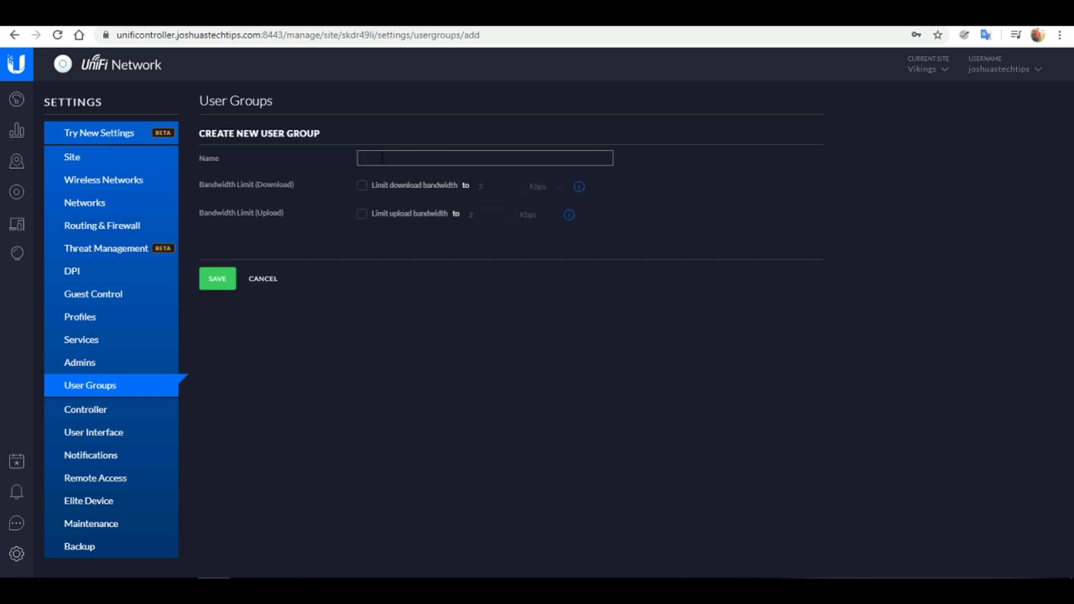
text(Vikings Guest)
click(383, 289)
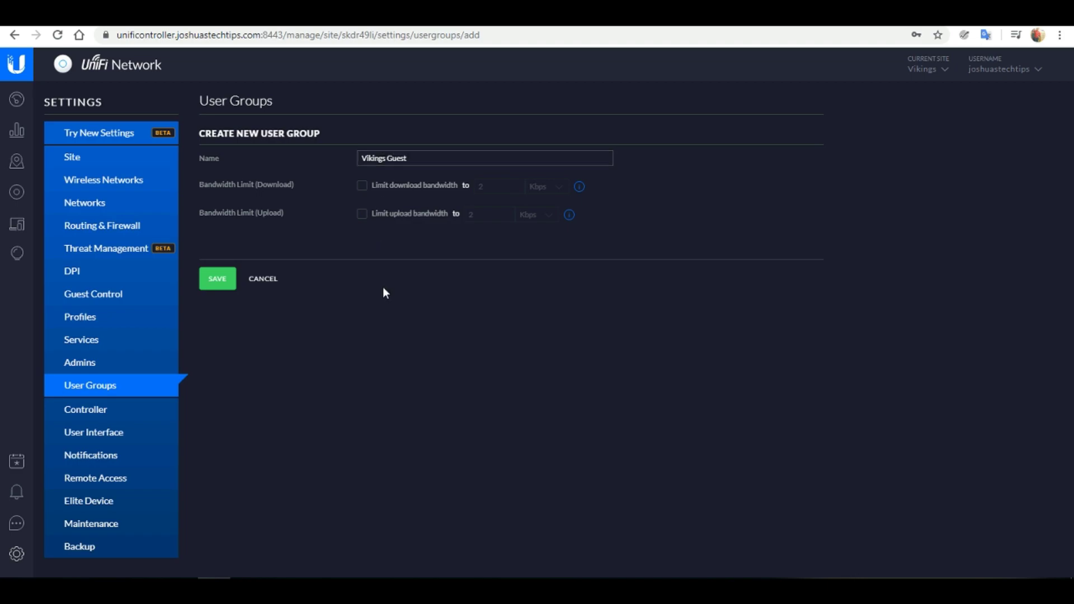
click(362, 186)
click(364, 215)
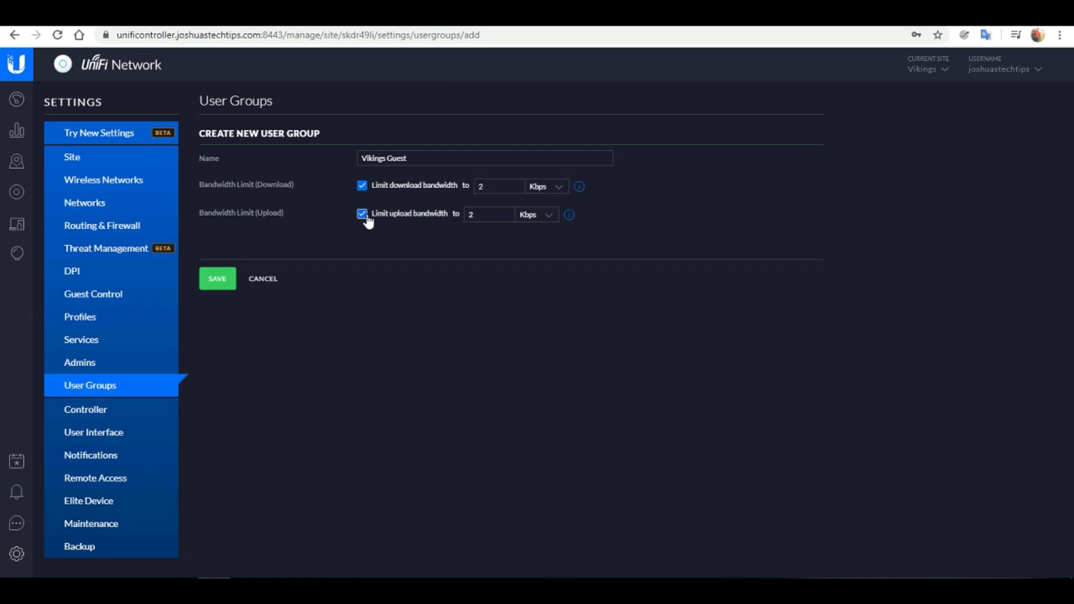
click(539, 188)
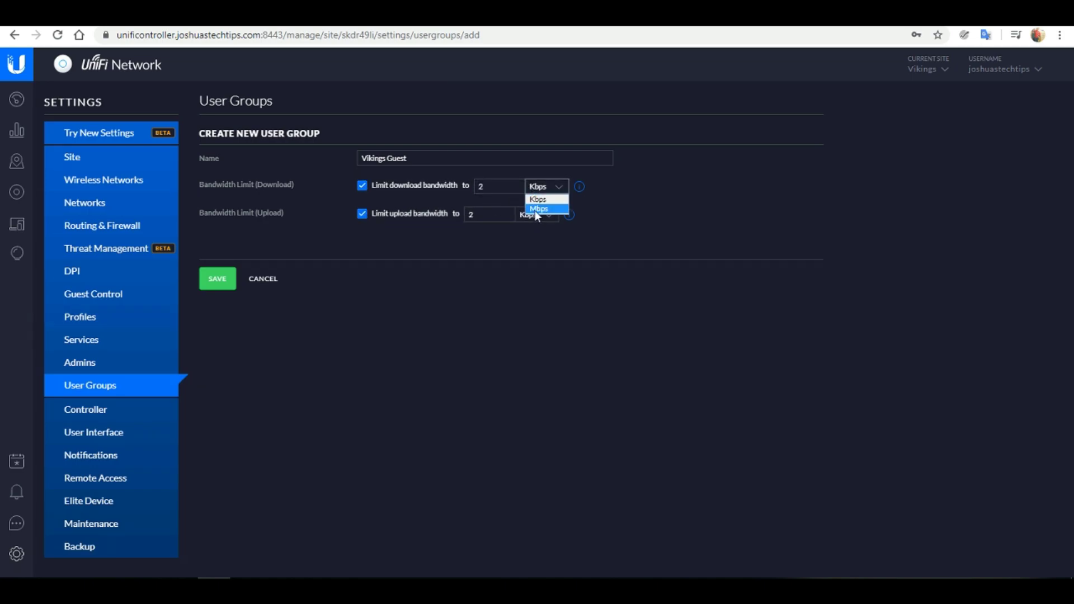
click(536, 208)
click(538, 215)
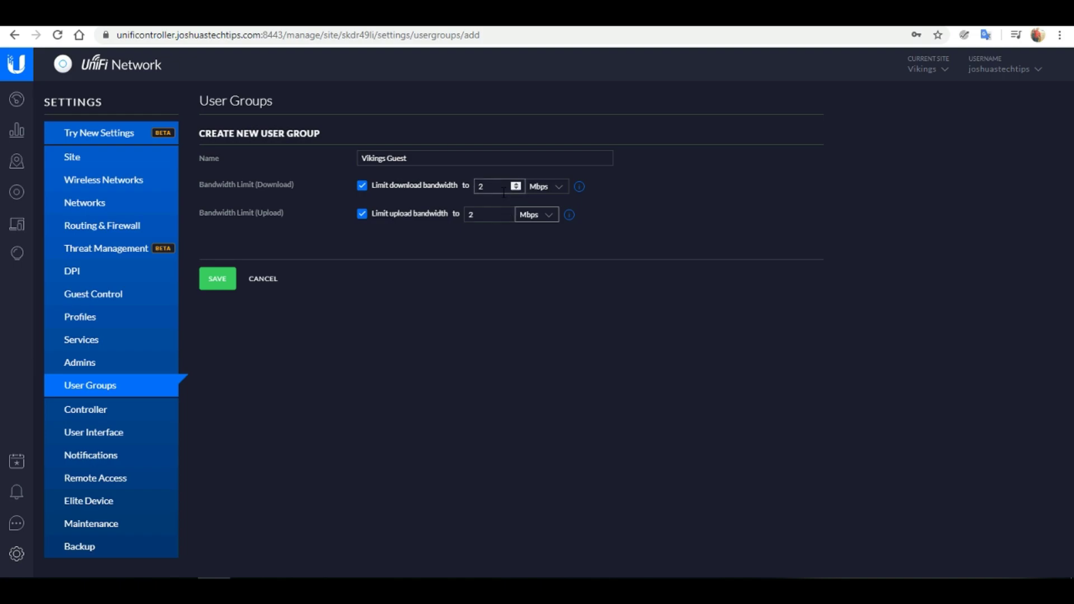
click(504, 191)
click(490, 214)
text(0)
- Save the Vikings Guest user group and open the Wireless Networks settings
click(218, 281)
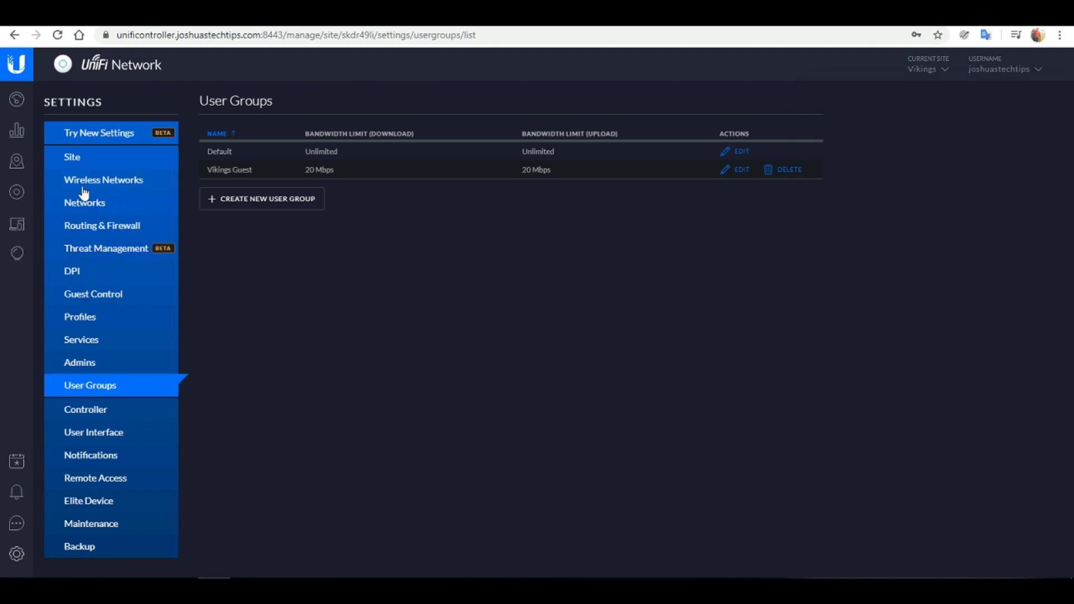
click(105, 186)
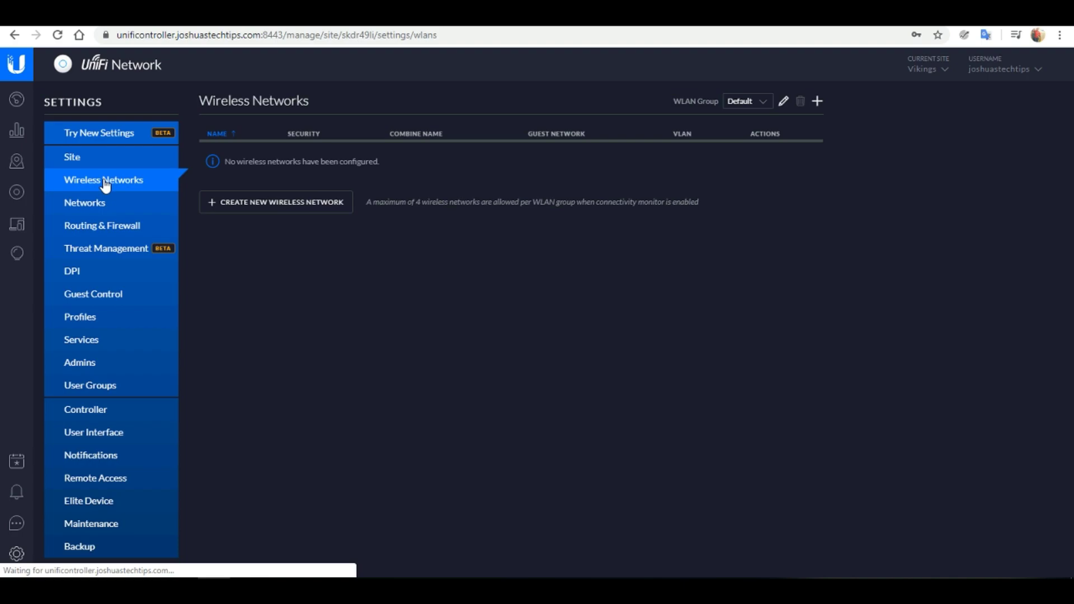
- Create and save a wireless network with SSID Vikings, secured by WPA Personal and a security key
click(301, 205)
click(375, 156)
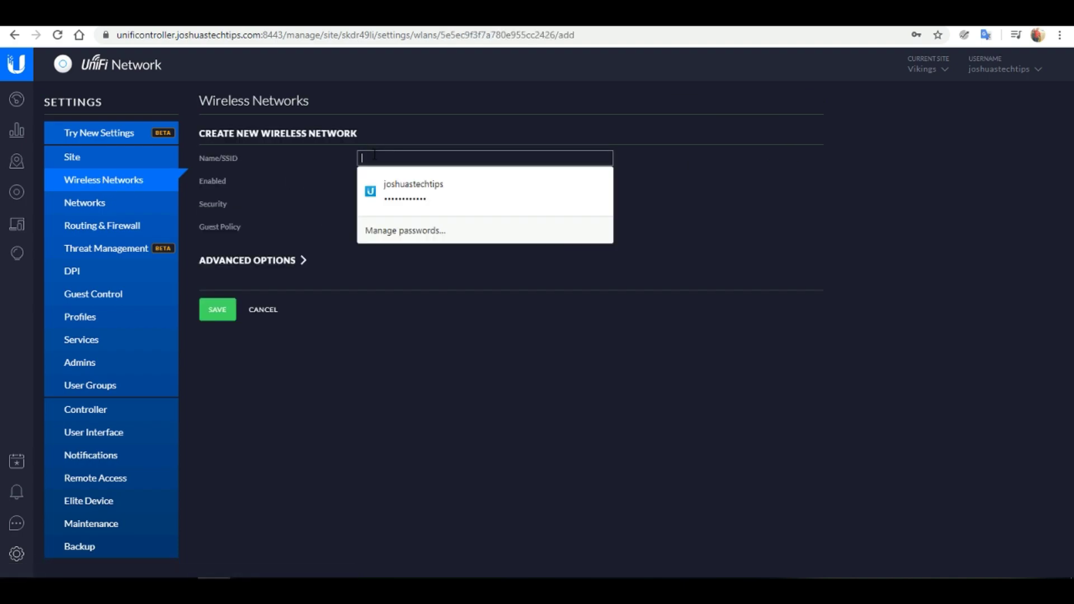
text(Vikings)
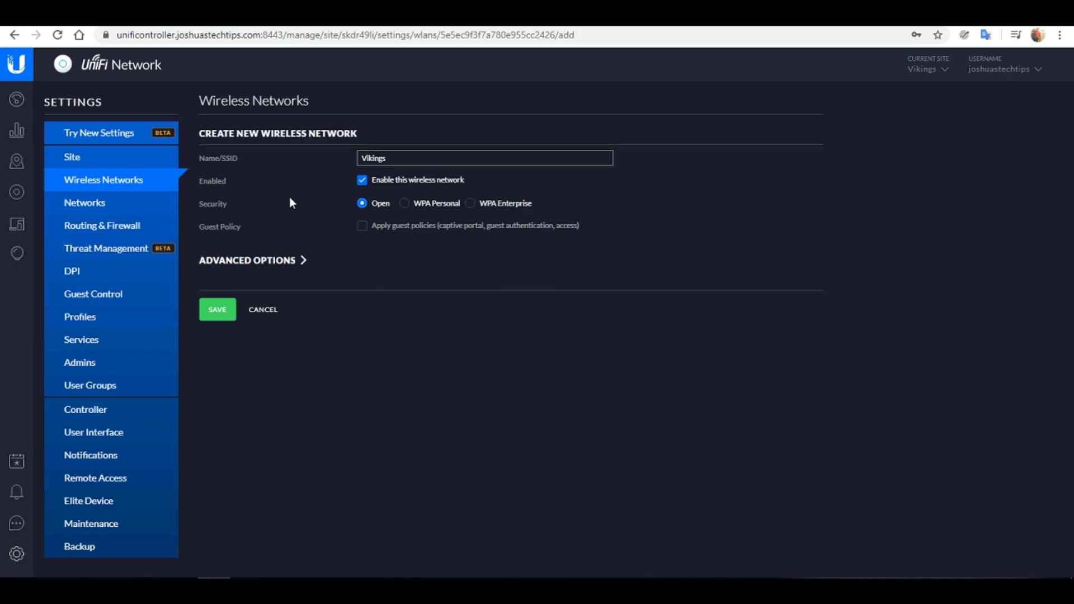
click(404, 203)
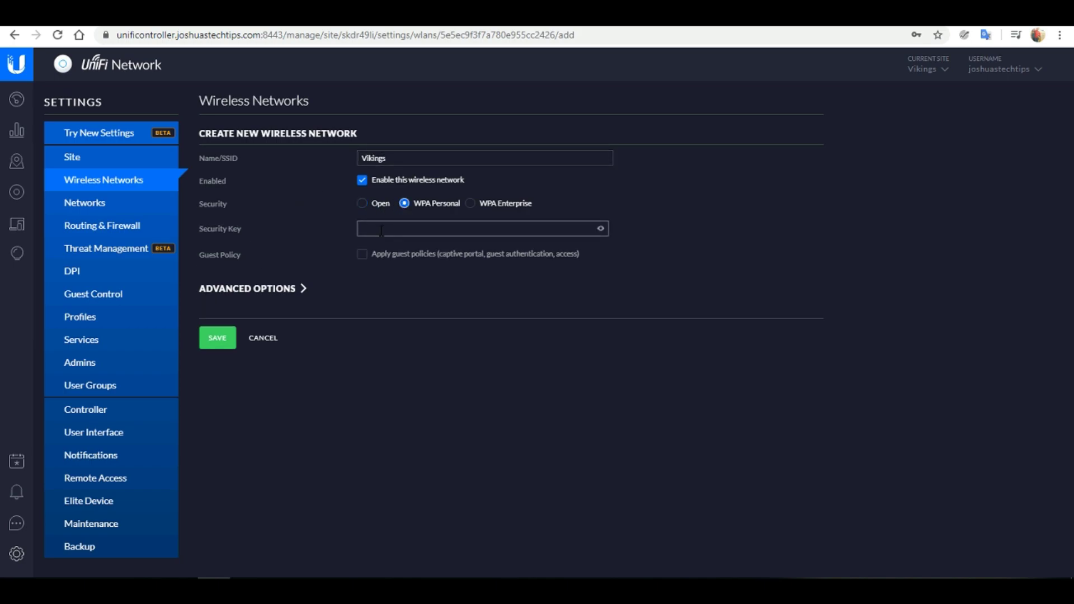
click(381, 230)
text(***************)
click(224, 347)
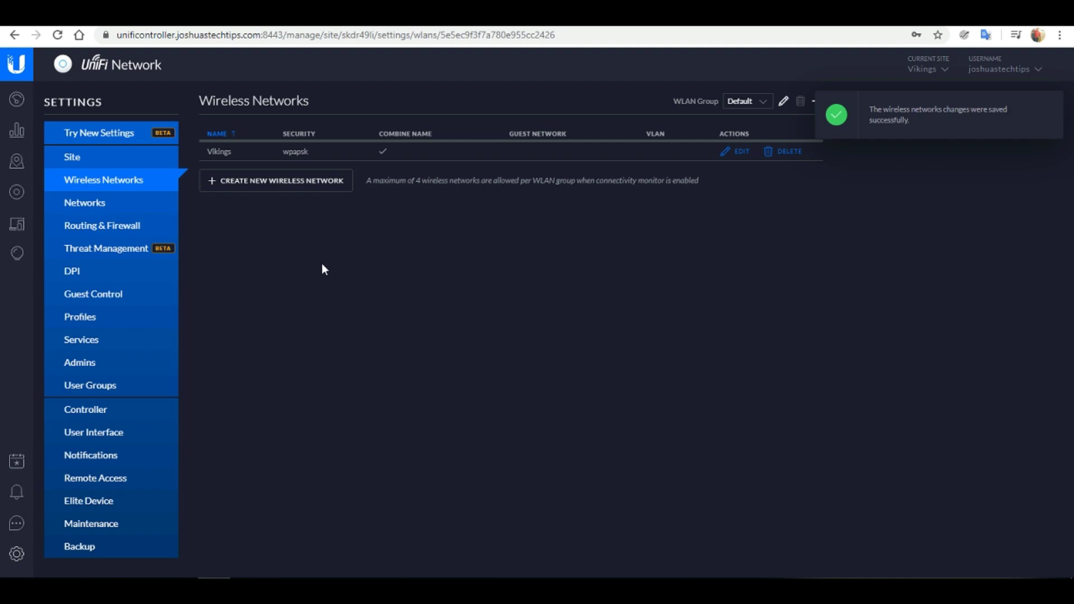
- Start a second wireless network named Vikings Guest with WPA Personal and a security key
click(300, 189)
text(V)
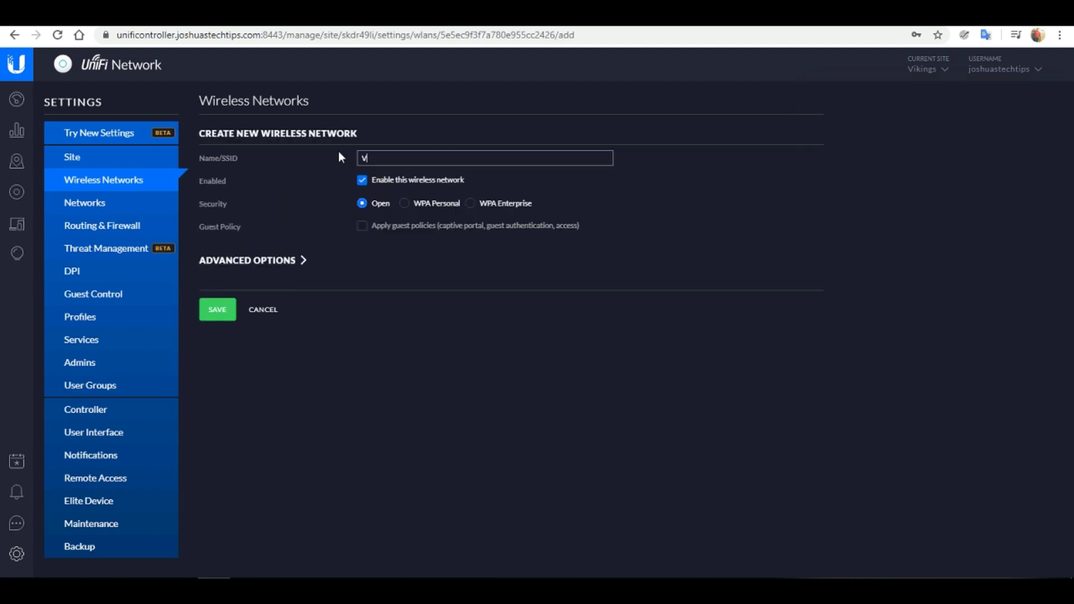
text(ikings Guest)
key(BackSpace)
key(BackSpace)
key(BackSpace)
text(est)
click(404, 204)
click(401, 227)
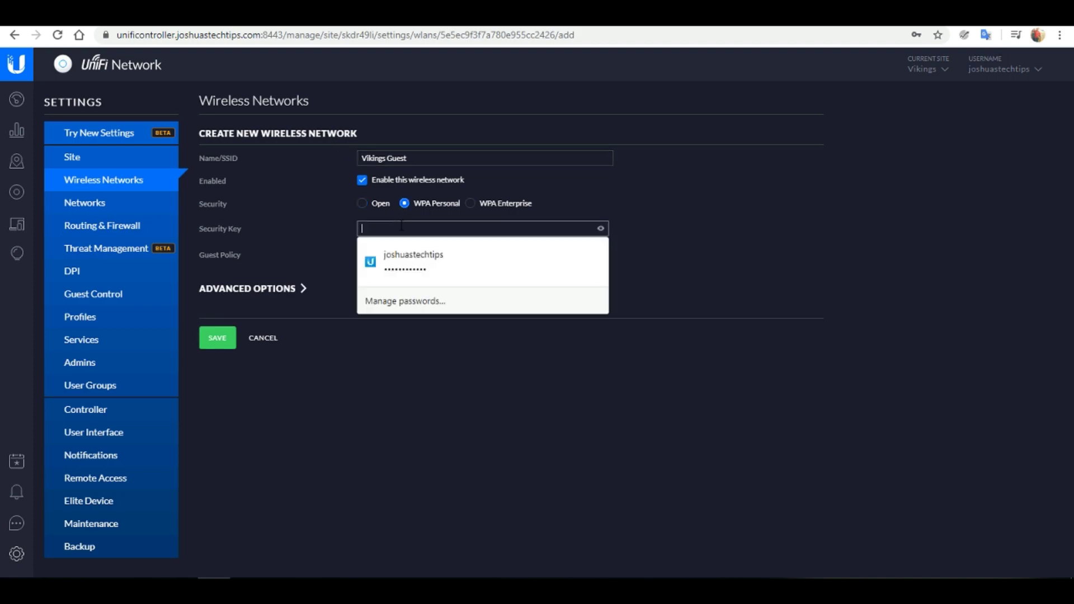
text(******)
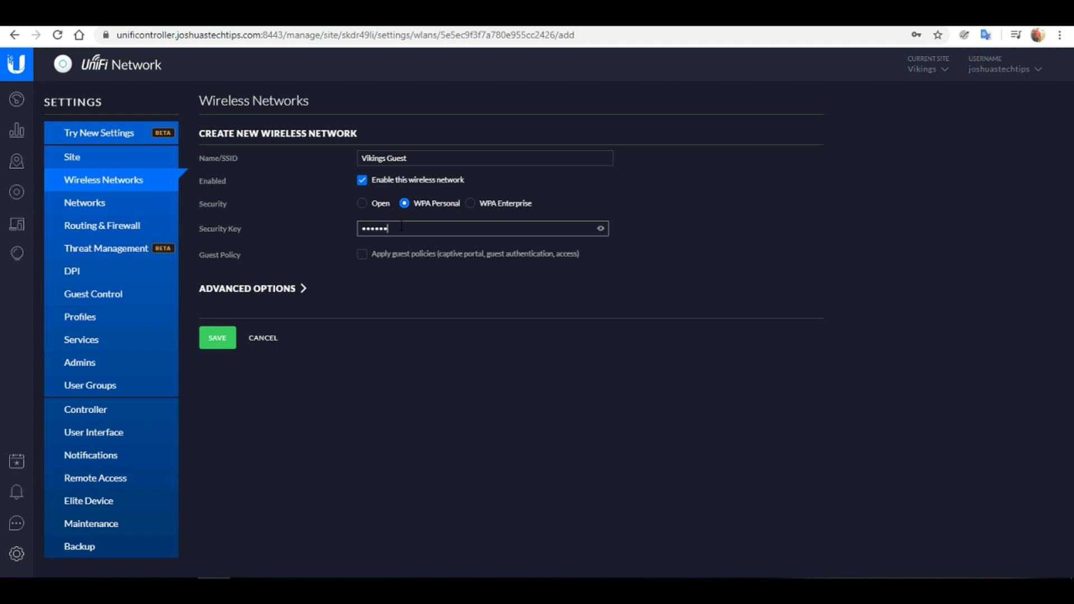
text(****)
- Apply guest policies, assign the Vikings Guest user group, and save the network
click(364, 257)
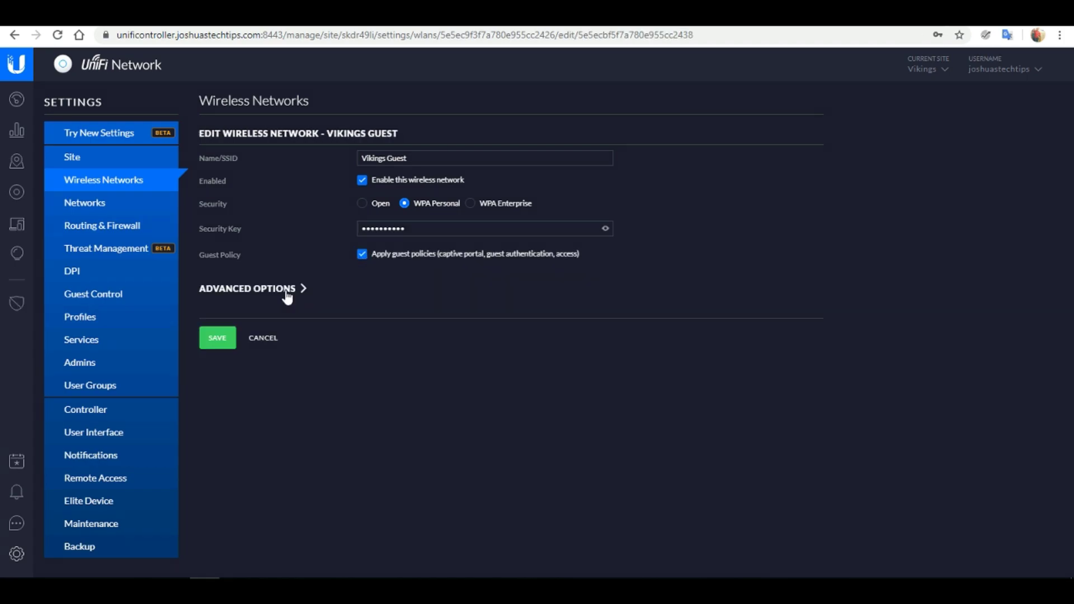
click(287, 290)
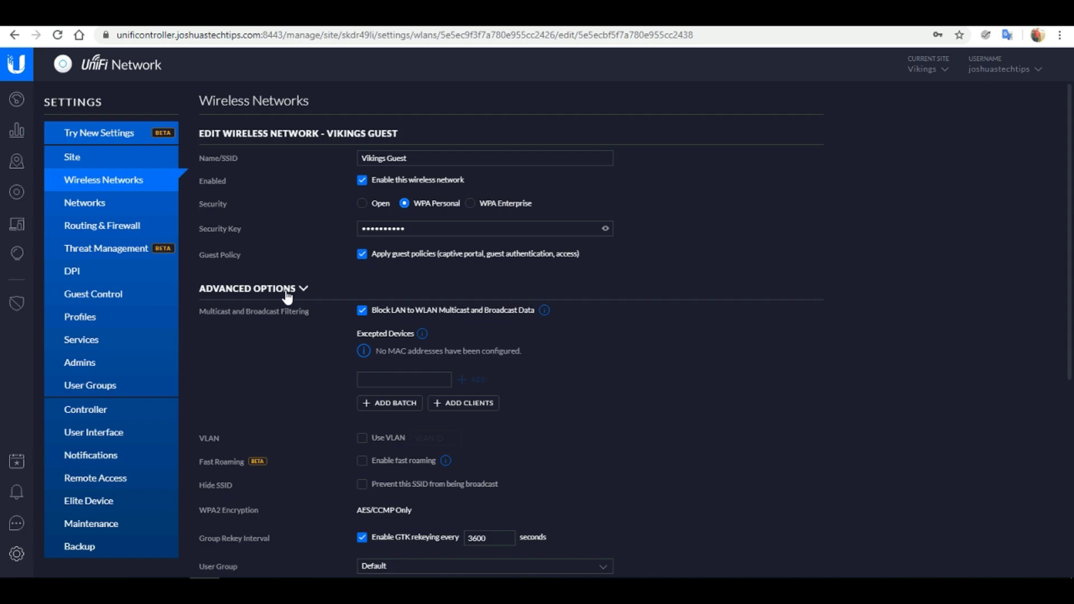
scroll(289, 311, down, 3)
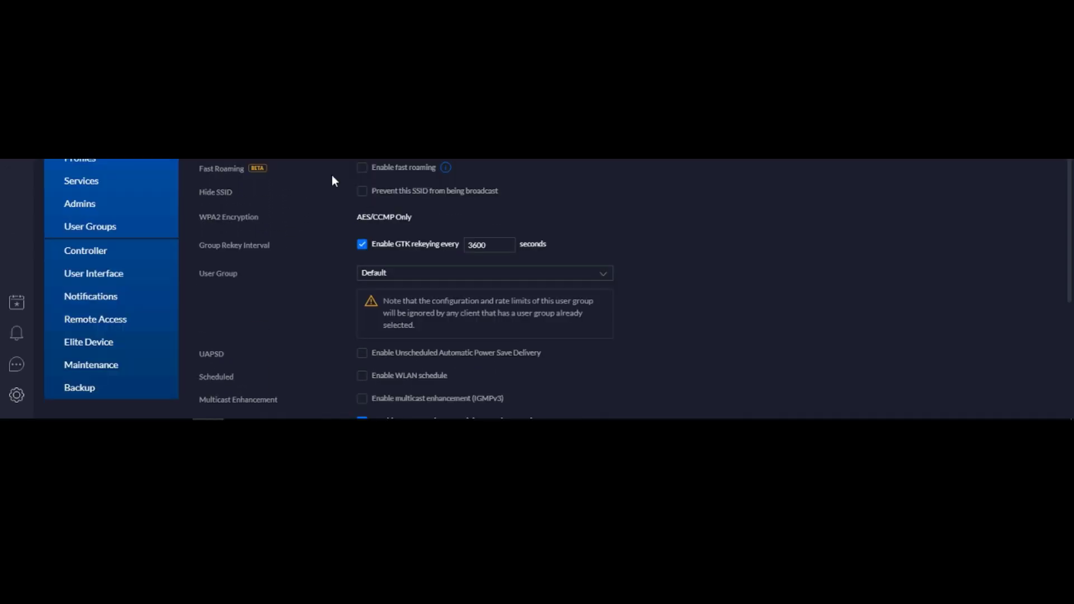
scroll(331, 176, down, 2)
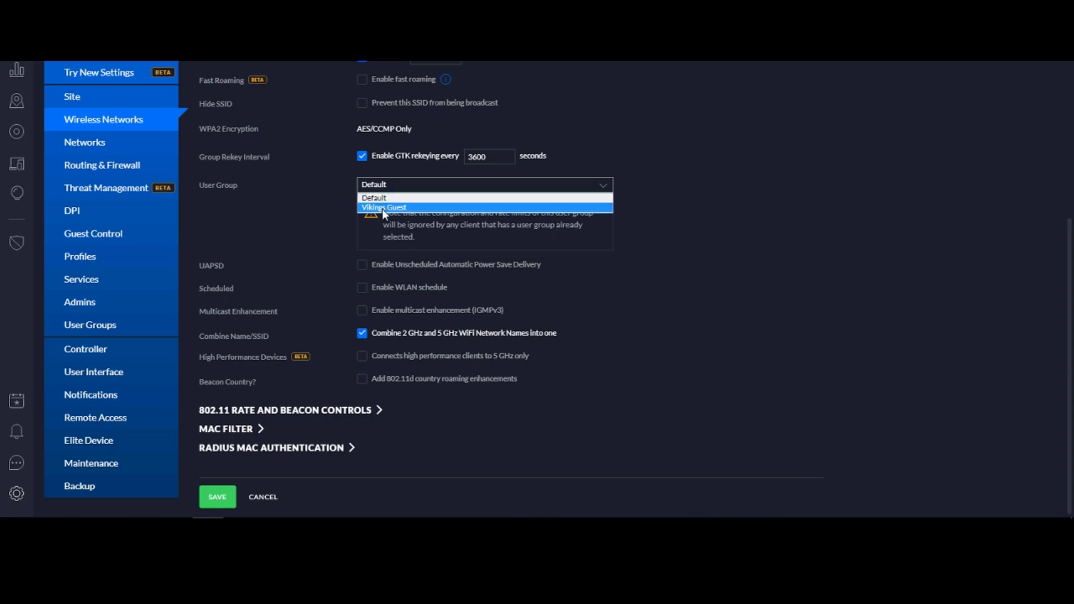
click(382, 207)
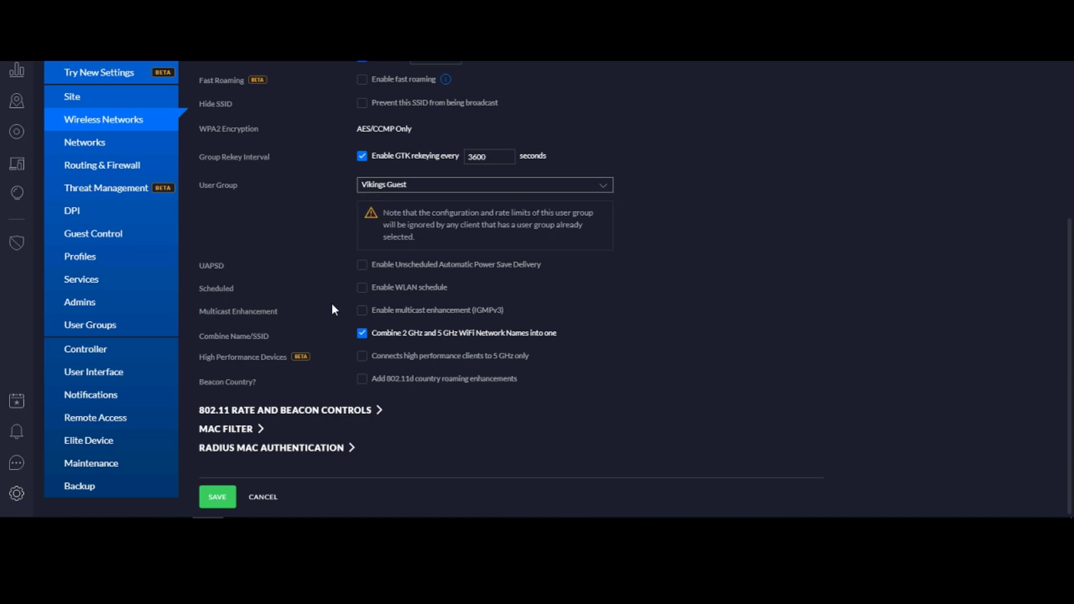
click(219, 498)
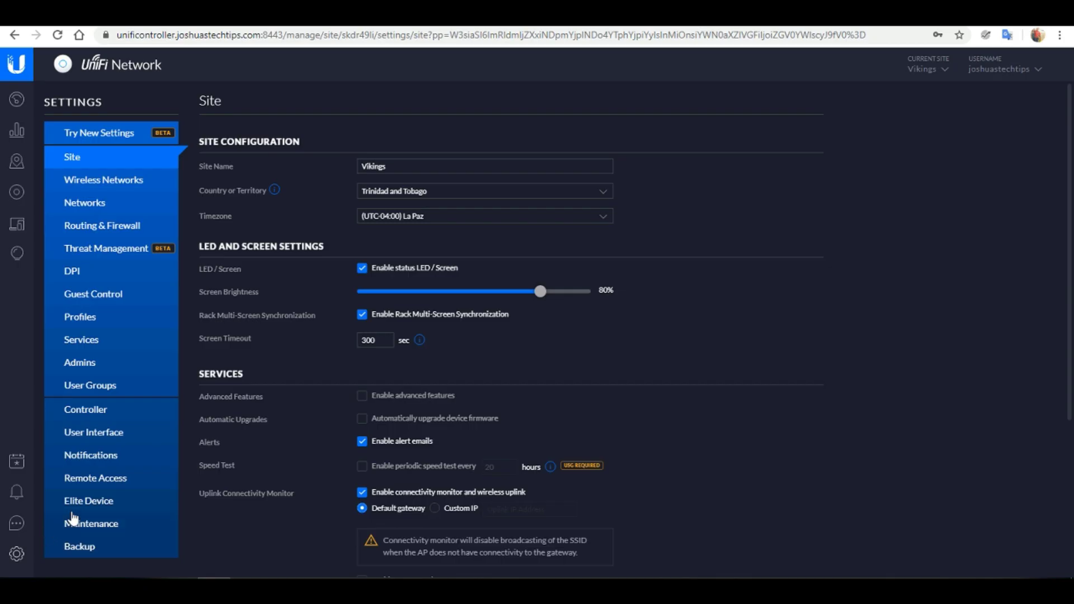
- Open the empty Devices page, then start a Windows app search
click(16, 198)
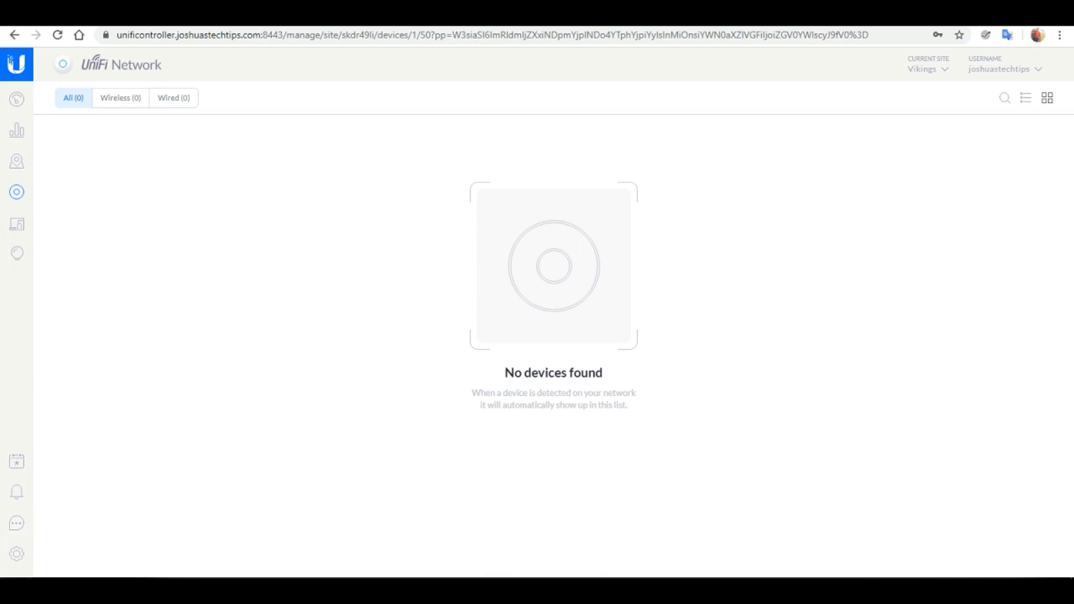
click(16, 578)
- Launch Command Prompt with cmd and run ipconfig to show IPv4 192.168.1.27, gateway 192.168.1.1
text(cmd)
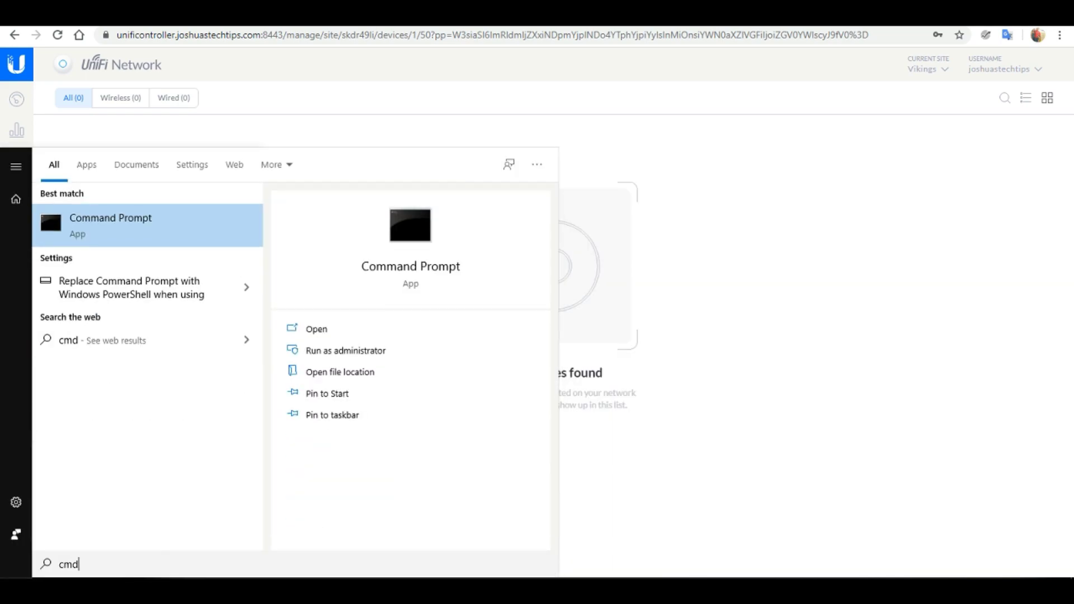
key(Return)
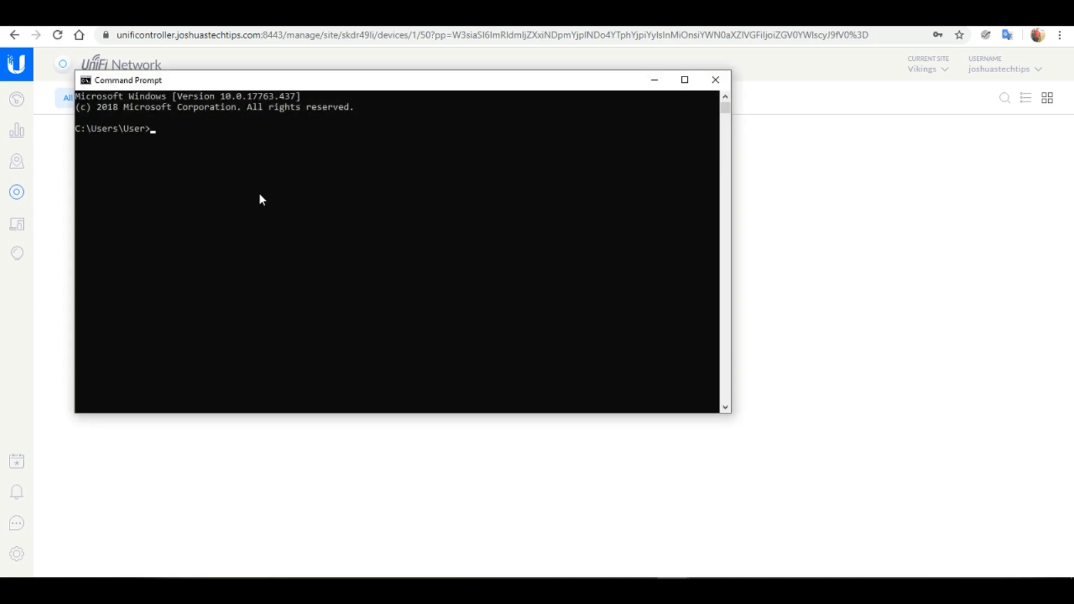
text(ipconfig)
key(Return)
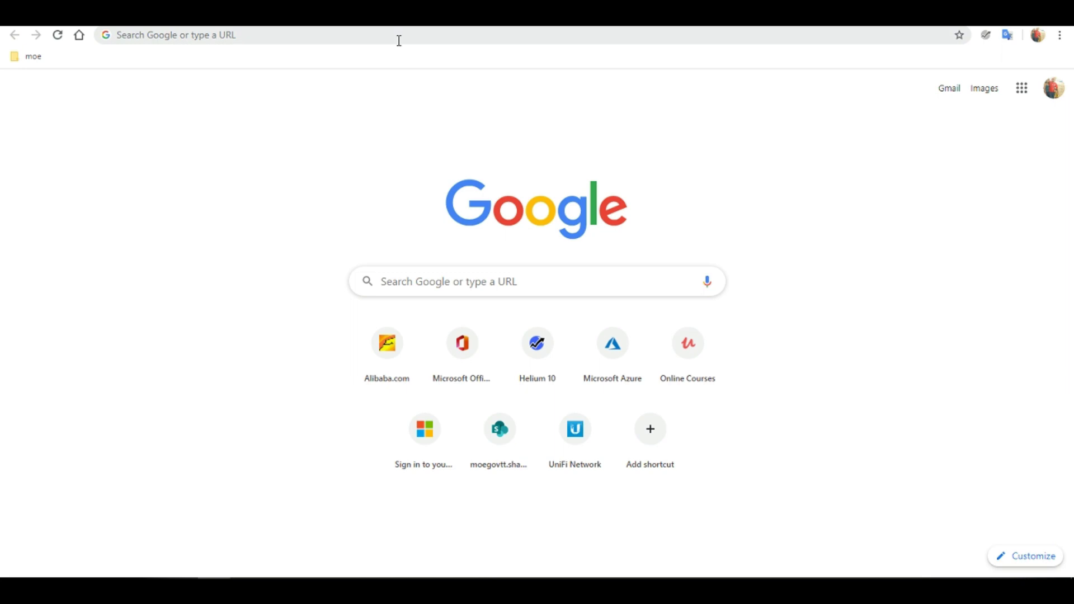
- Load 192.168.1.1 in Chrome, proceed past the certificate warning, and open the gateway's Configuration page
click(399, 38)
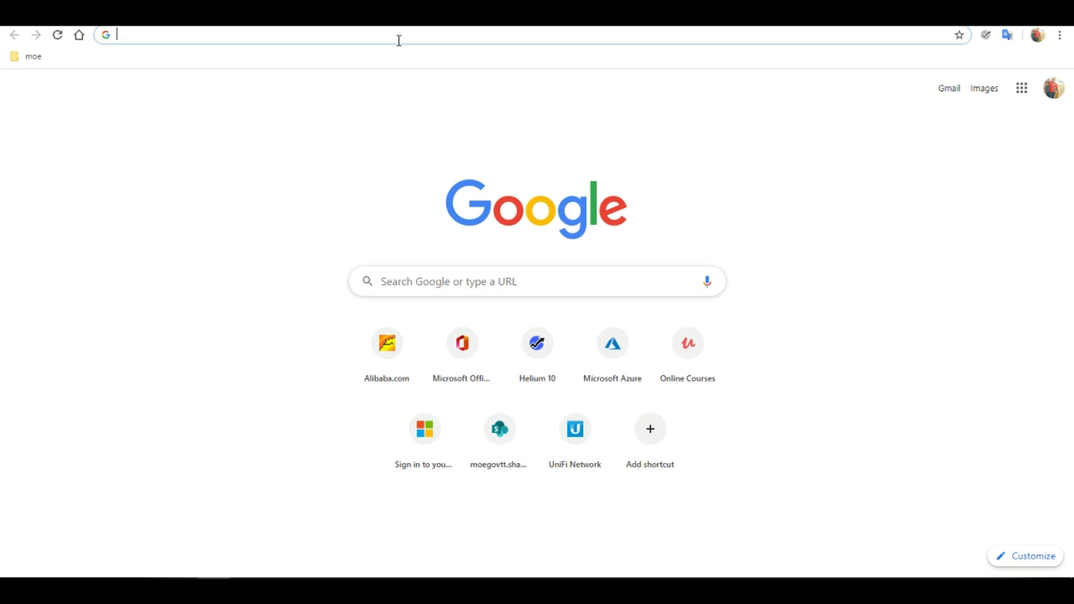
text(192.168.1.1)
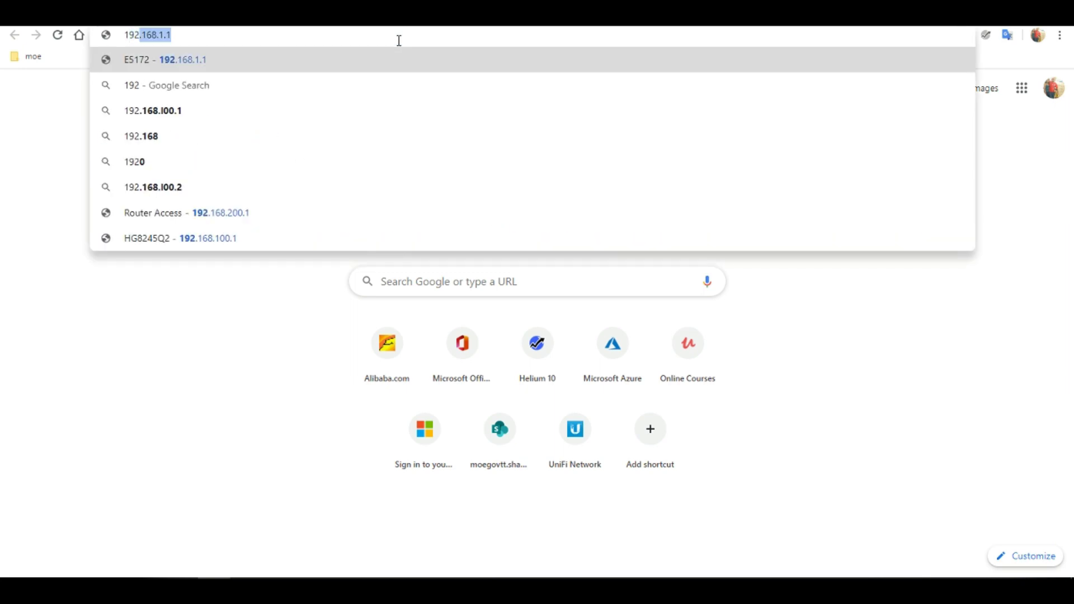
key(Return)
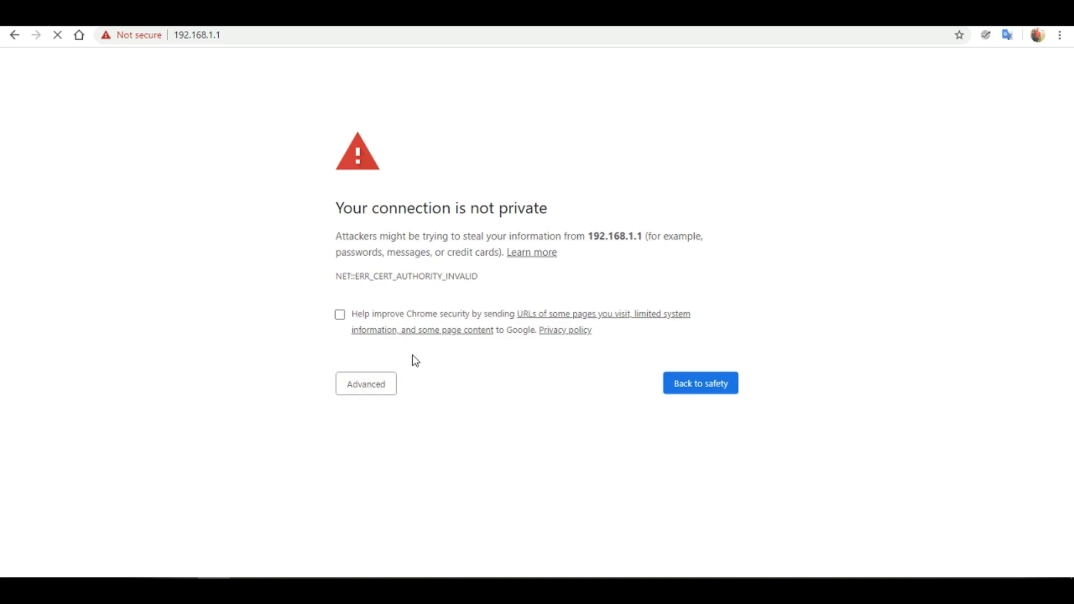
click(377, 390)
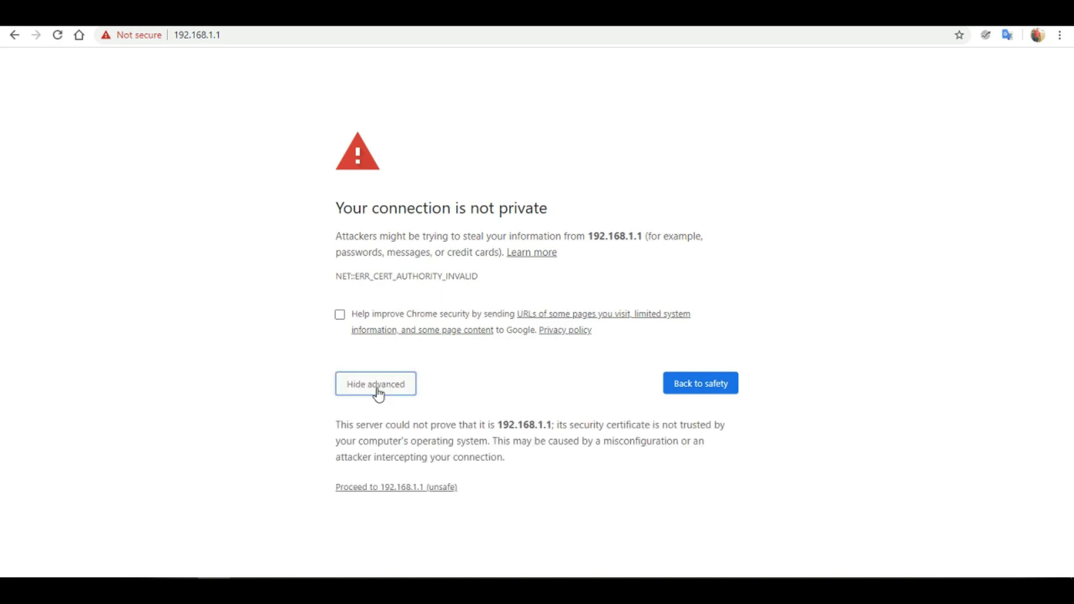
click(347, 493)
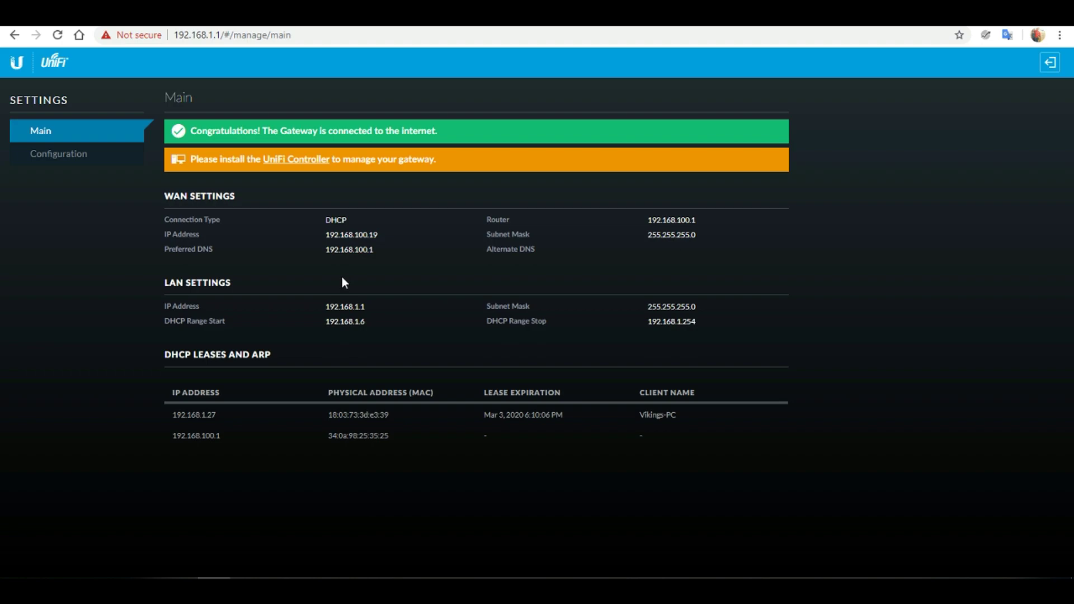
click(77, 162)
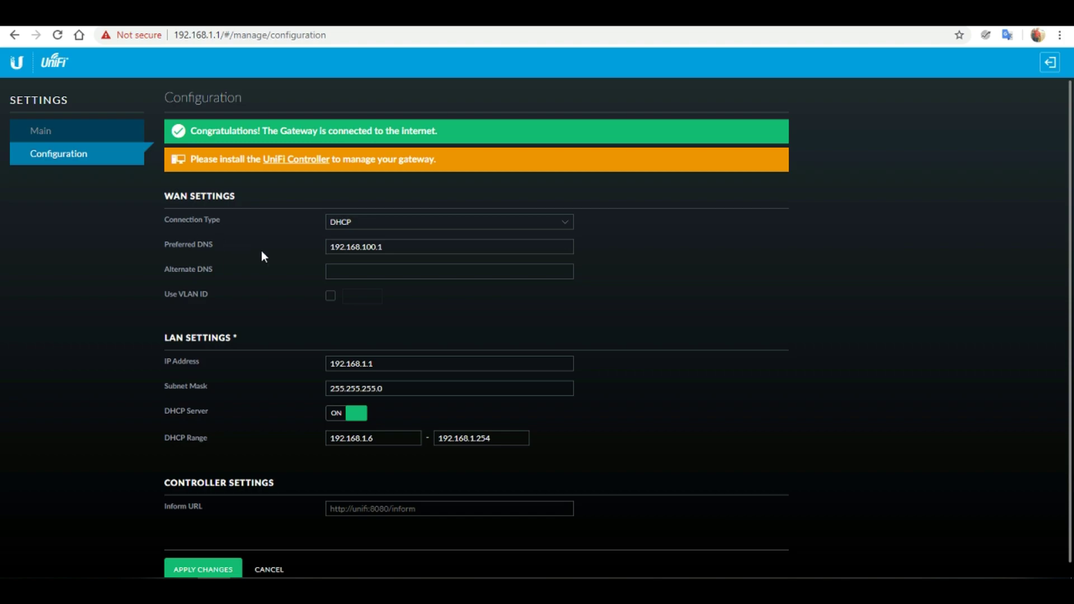
- Enter the controller's inform URL under Controller Settings and apply the changes on the gateway
scroll(308, 269, down, 1)
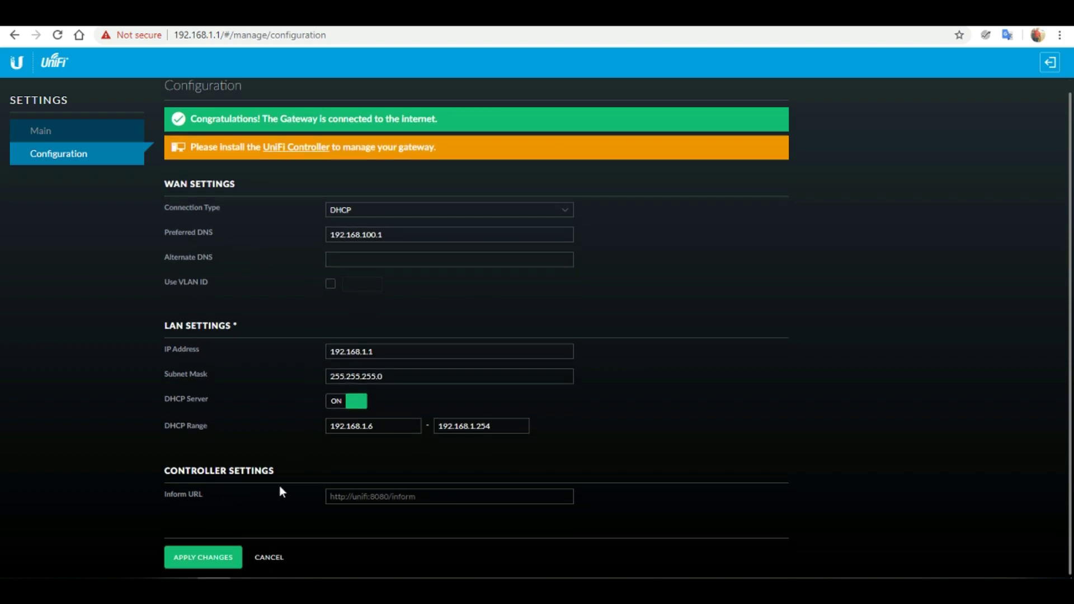
click(347, 498)
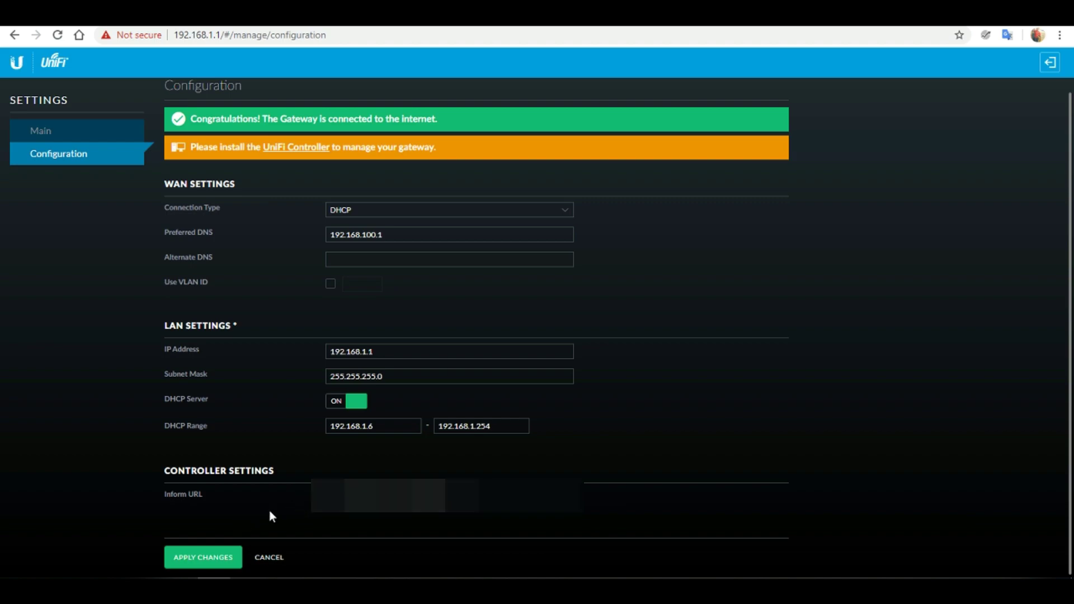
click(218, 557)
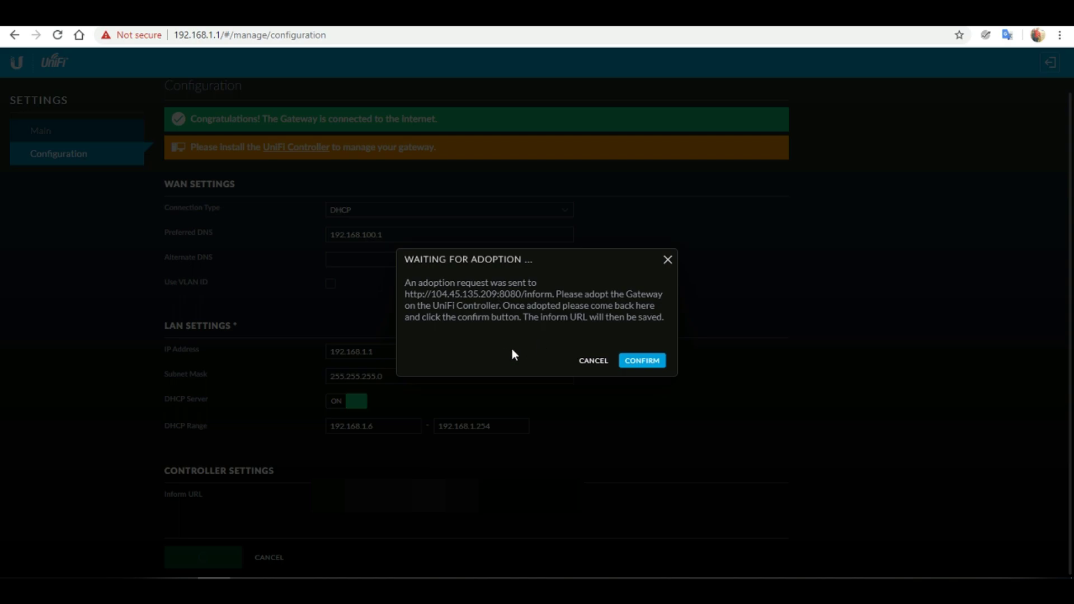
- On the controller tab, reload Devices and adopt the pending gateway b4:fb:e4:8a:ab:bc
click(846, 25)
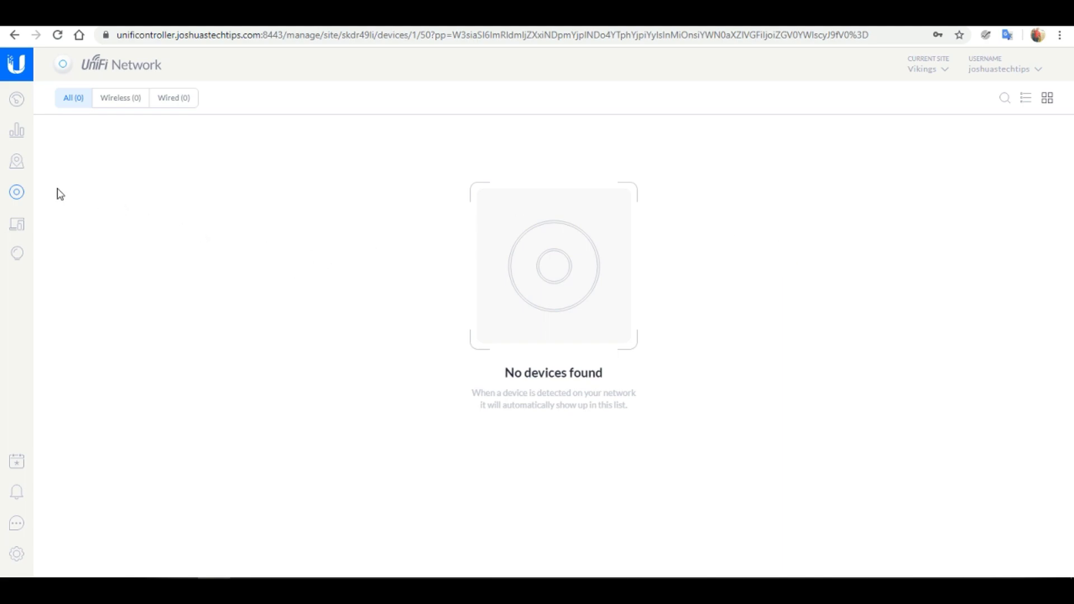
click(57, 42)
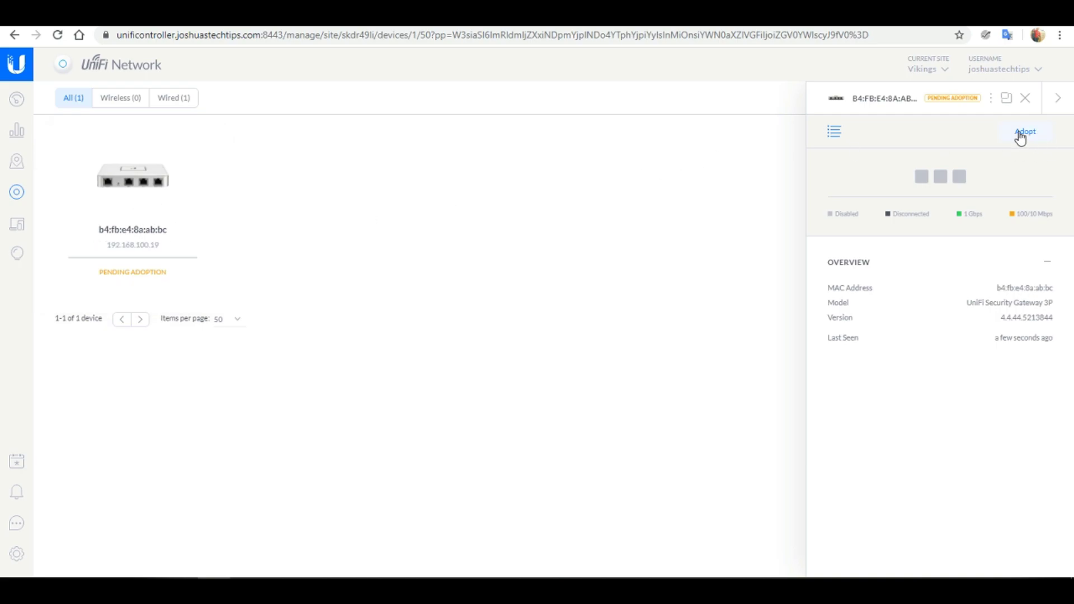
click(1026, 138)
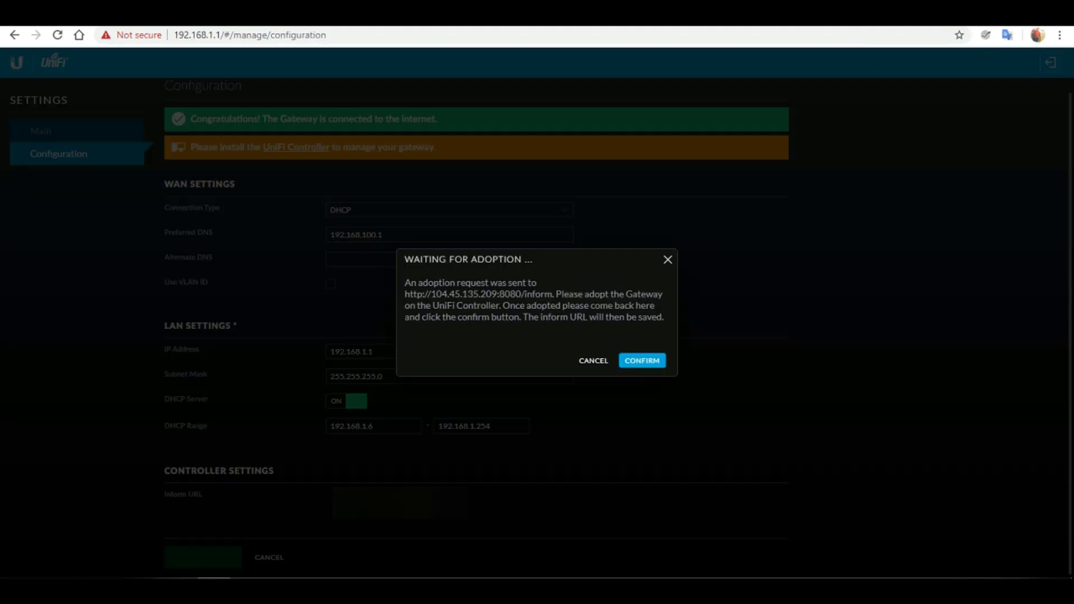
- Confirm the adoption on the gateway page to save the inform URL, then bring up the page's reload menu
click(649, 364)
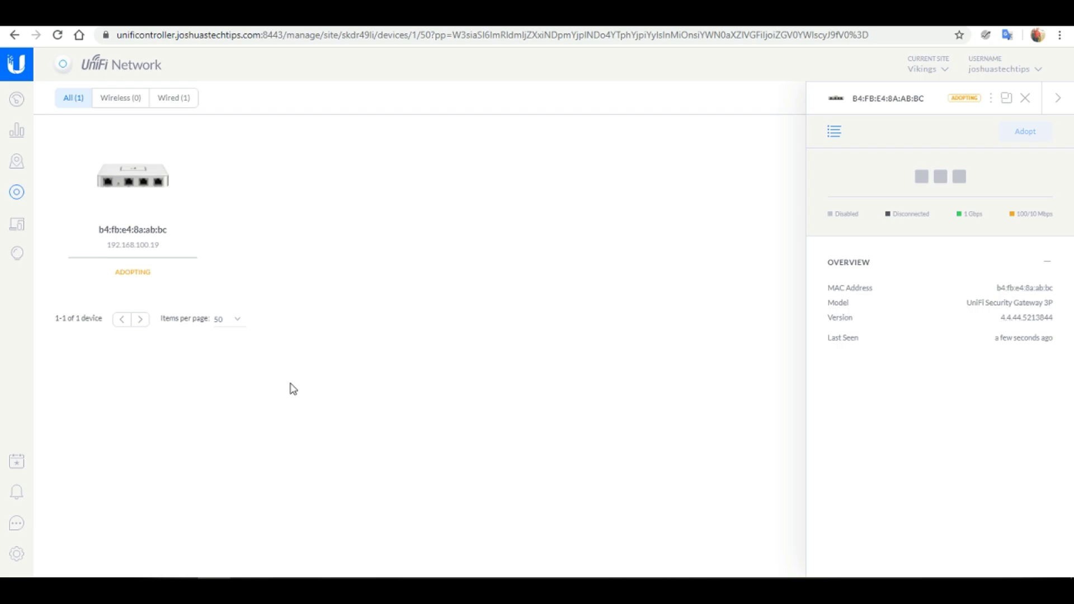
right_click(431, 247)
- Reload the controller page and rerun ipconfig in Command Prompt to check the PC's address
click(460, 288)
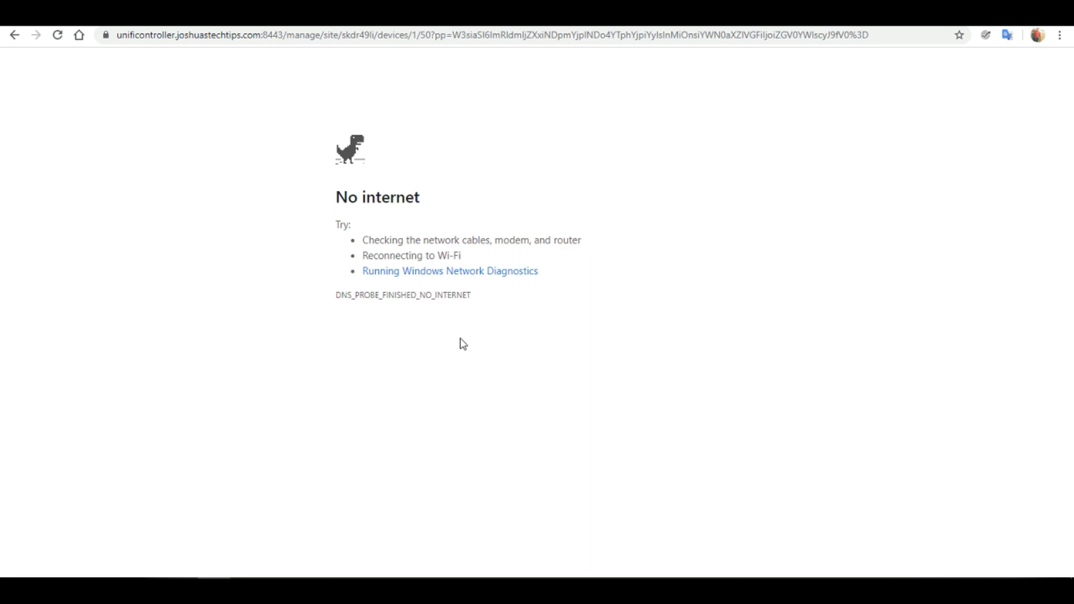
click(730, 550)
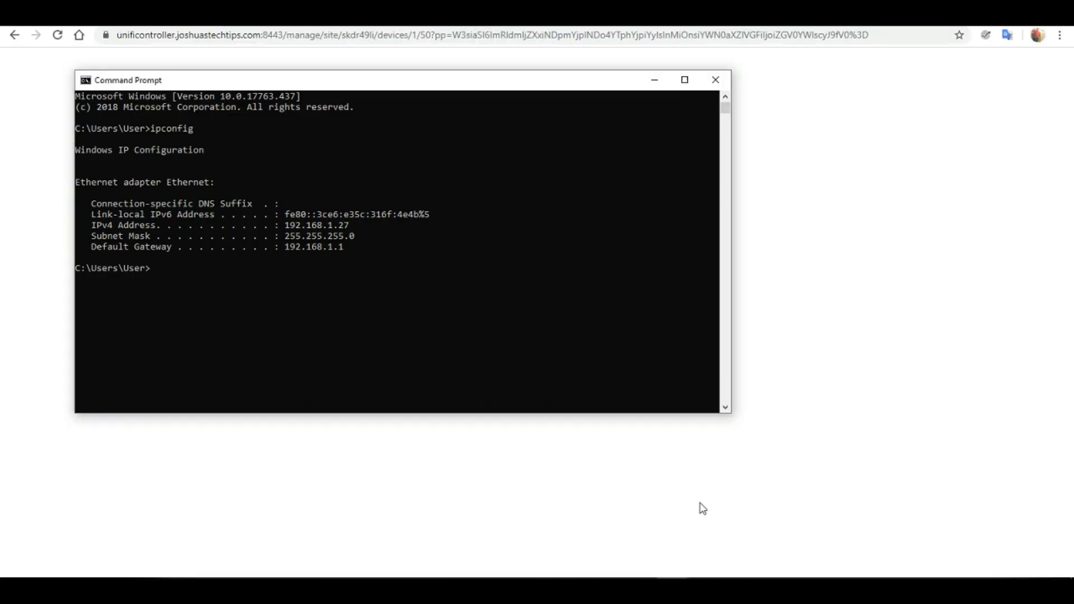
click(392, 295)
text(ipconfig)
key(Return)
scroll(386, 292, down, 2)
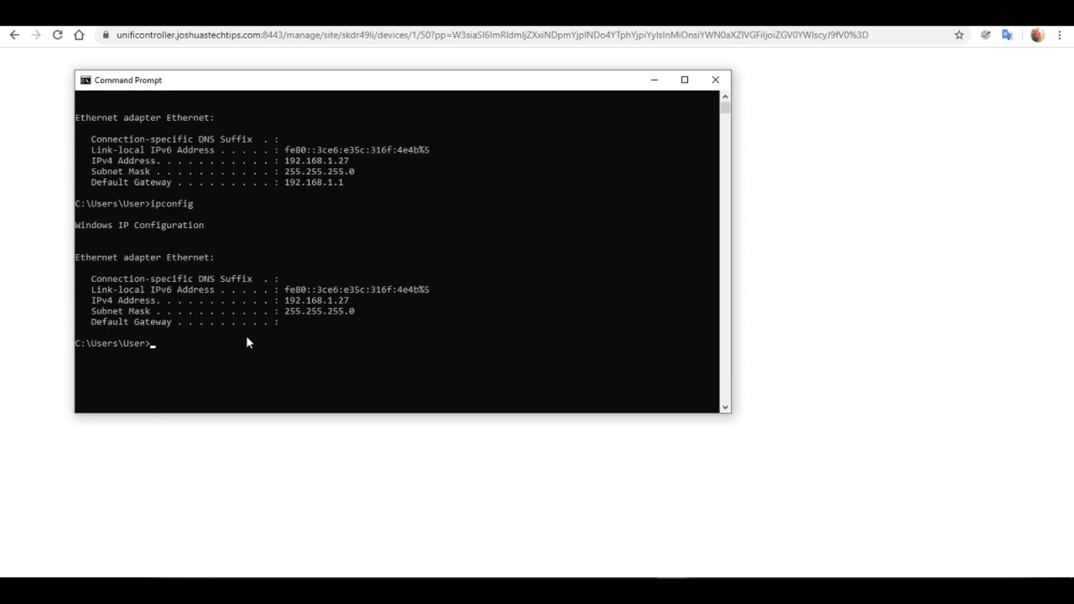
- Release and renew the PC's IP lease to get 192.168.10.50 via gateway 192.168.10.1, then close the console
text(ipconfig /release)
key(Return)
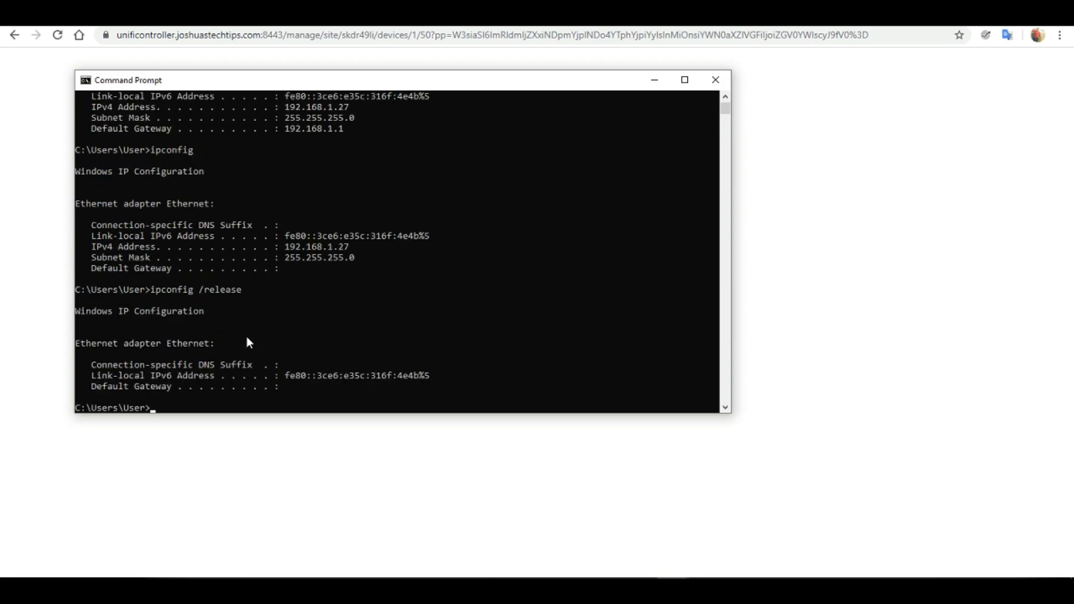
key(Up)
key(BackSpace)
key(BackSpace)
key(BackSpace)
key(BackSpace)
key(BackSpace)
text(new)
key(Return)
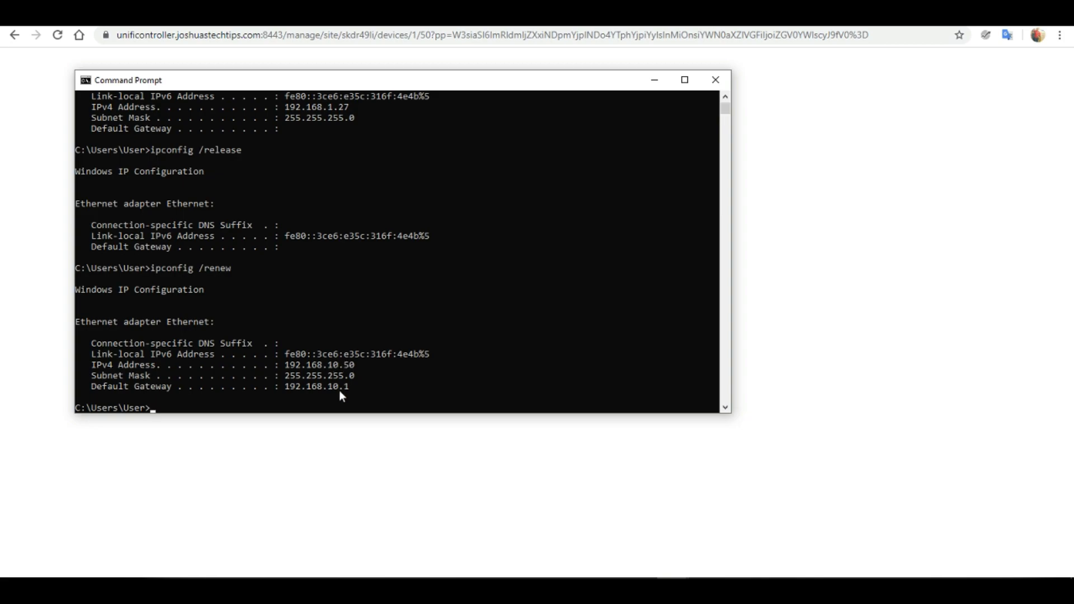
click(288, 435)
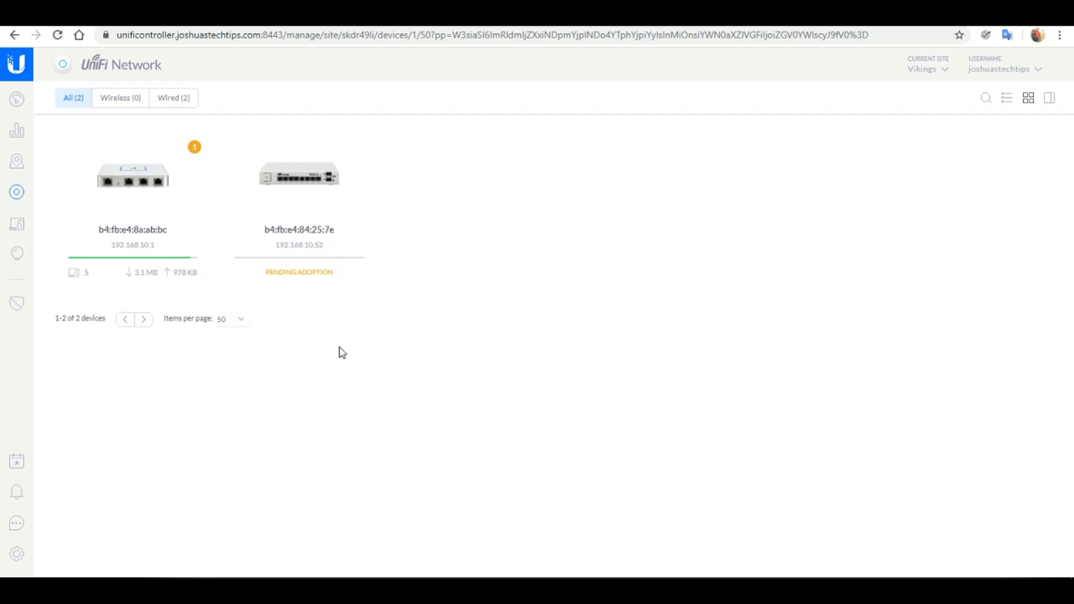
- Open the pending UniFi Switch 8 POE-150W's details, showing version 4.0.80.10875 at 192.168.10.52
click(296, 211)
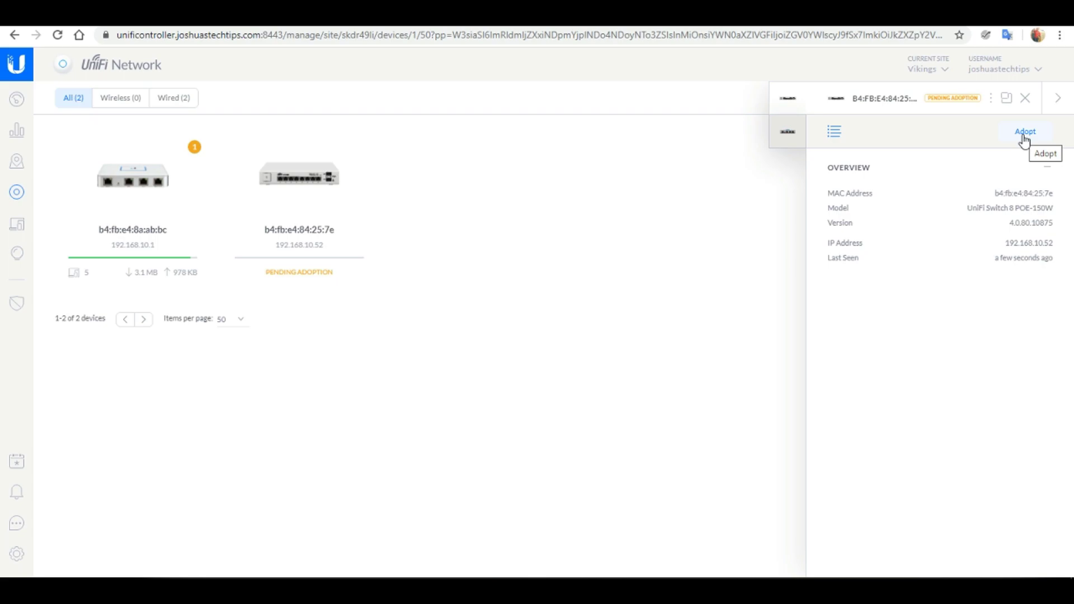
- Adopt the switch at 192.168.10.52 and reload so the pending AP fc:ec:da:d5:3d:2a appears
click(1024, 135)
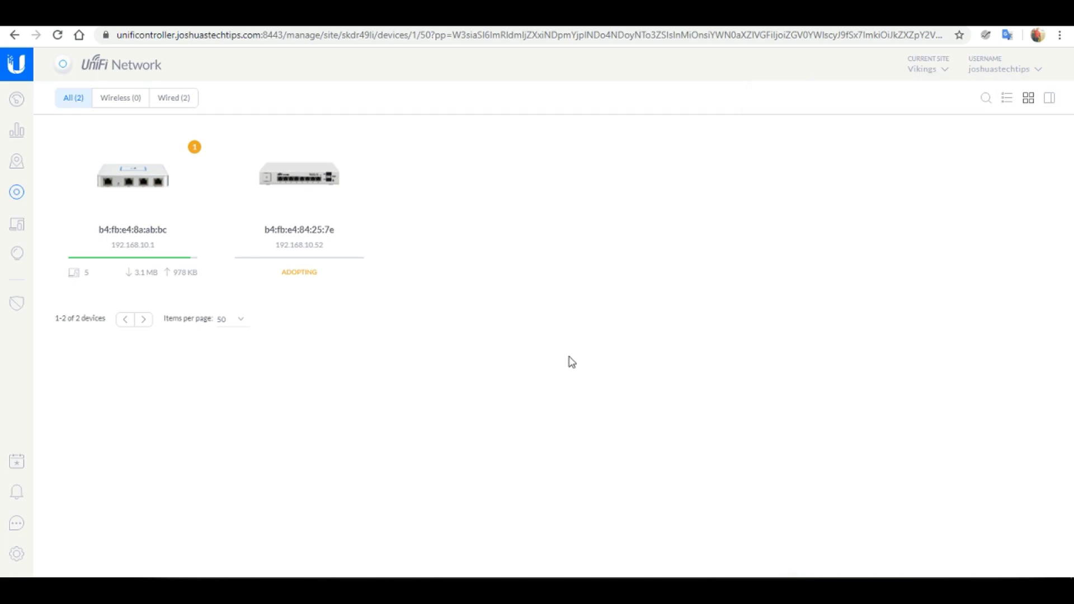
right_click(569, 321)
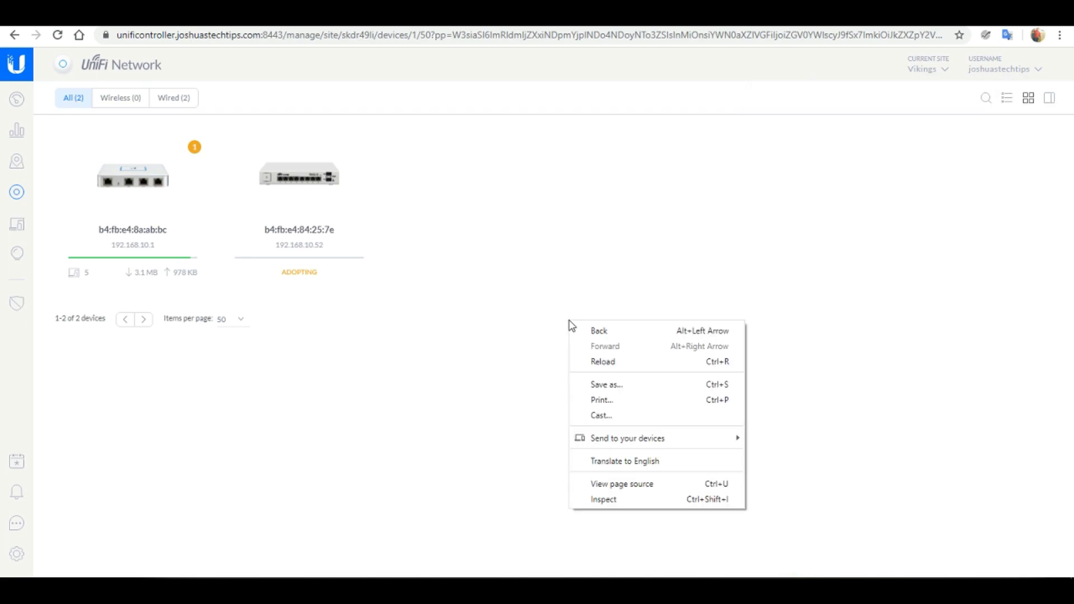
click(607, 372)
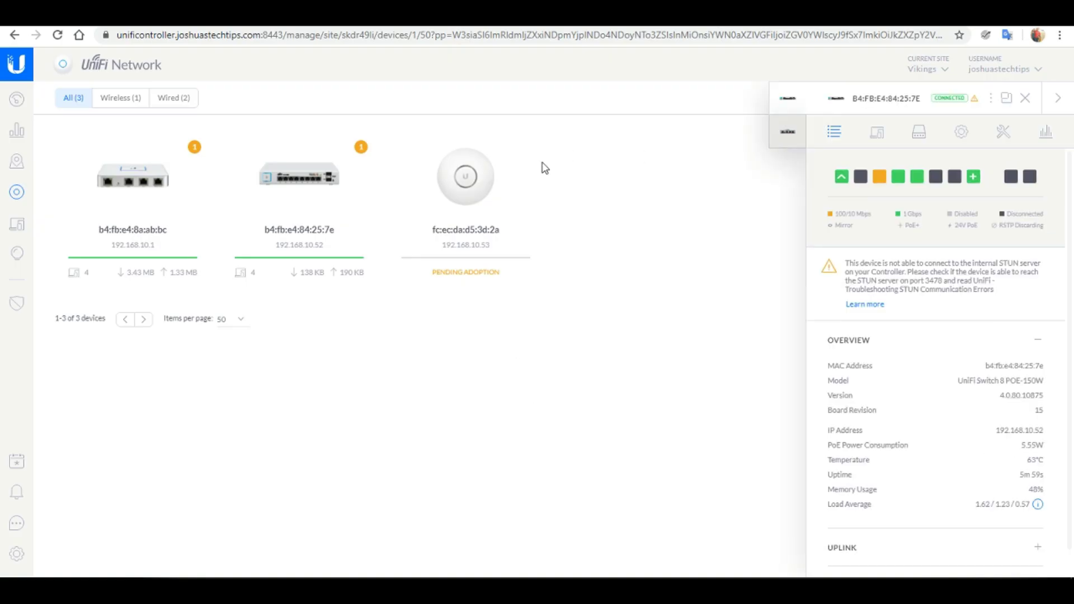
- Adopt the UniFi AP-nanoHD fc:ec:da:d5:3d:2a at 192.168.10.53 and close its details panel
click(506, 193)
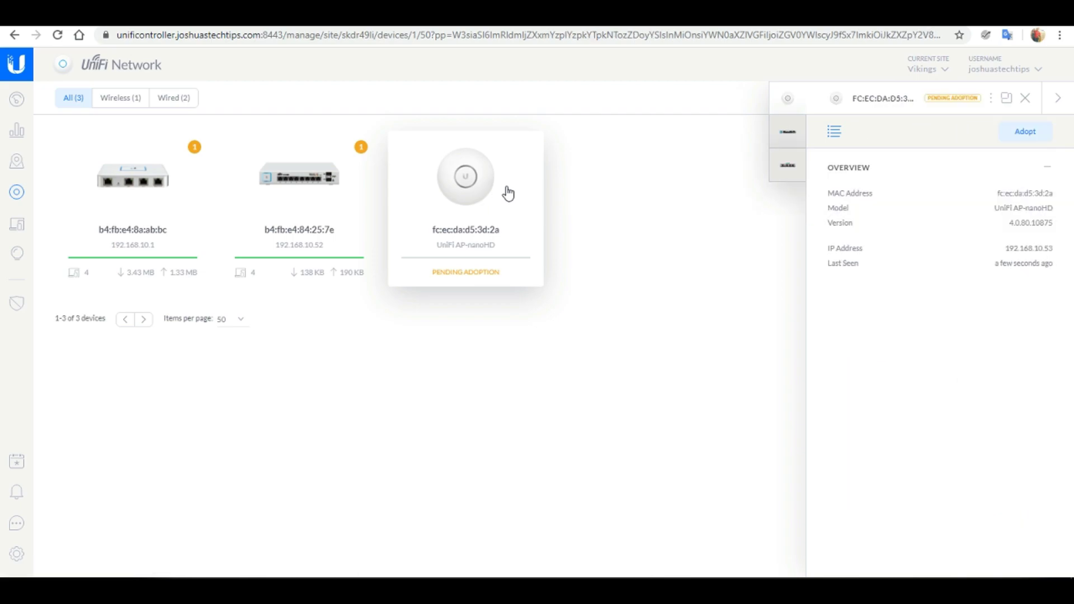
click(1032, 137)
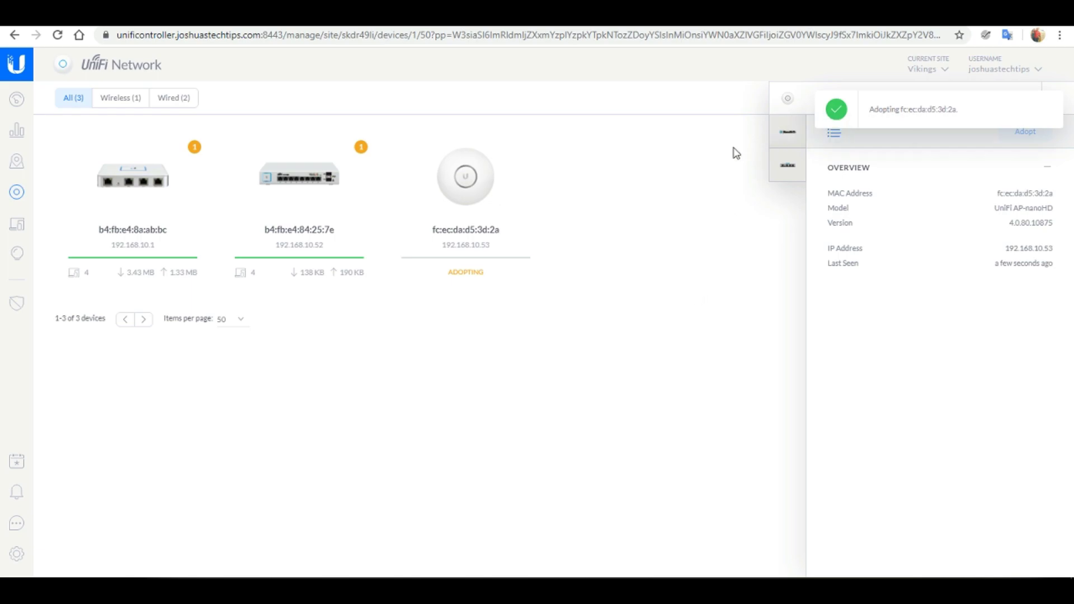
click(677, 309)
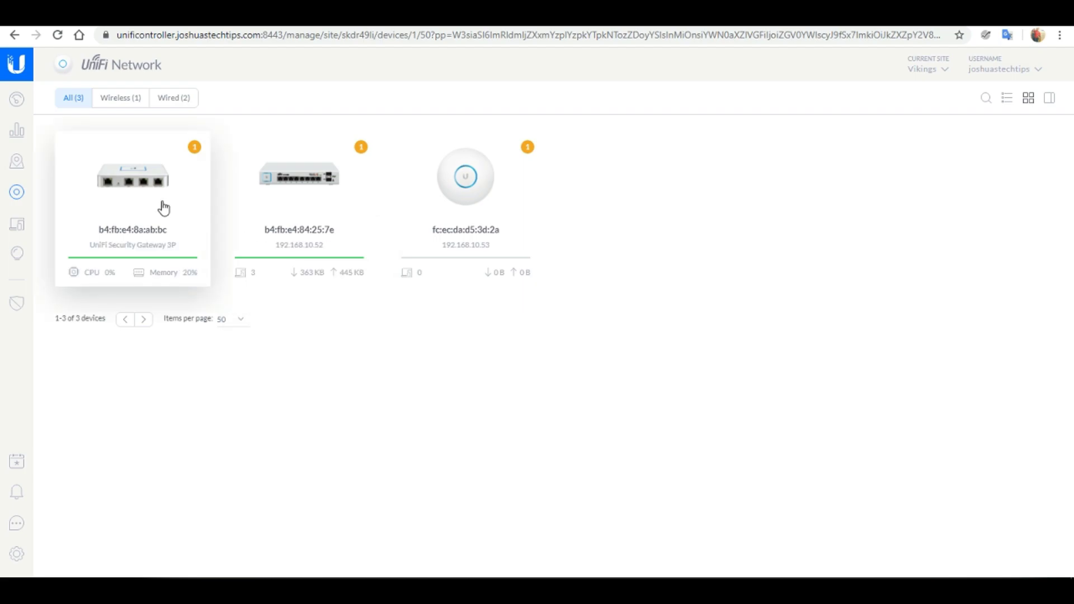
- Give the security gateway the alias USG and save it
click(142, 198)
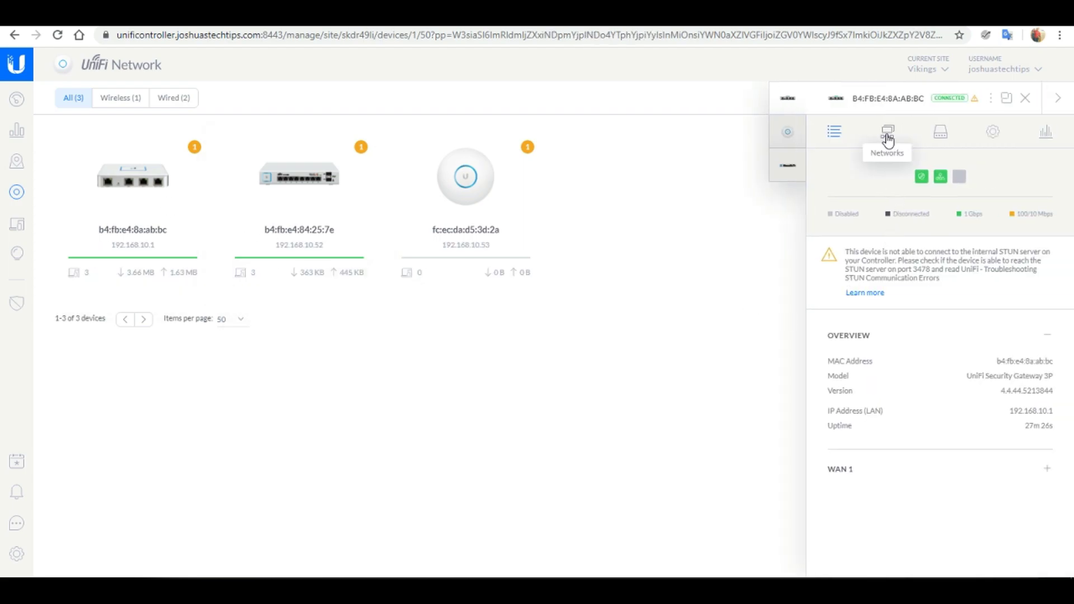
click(993, 136)
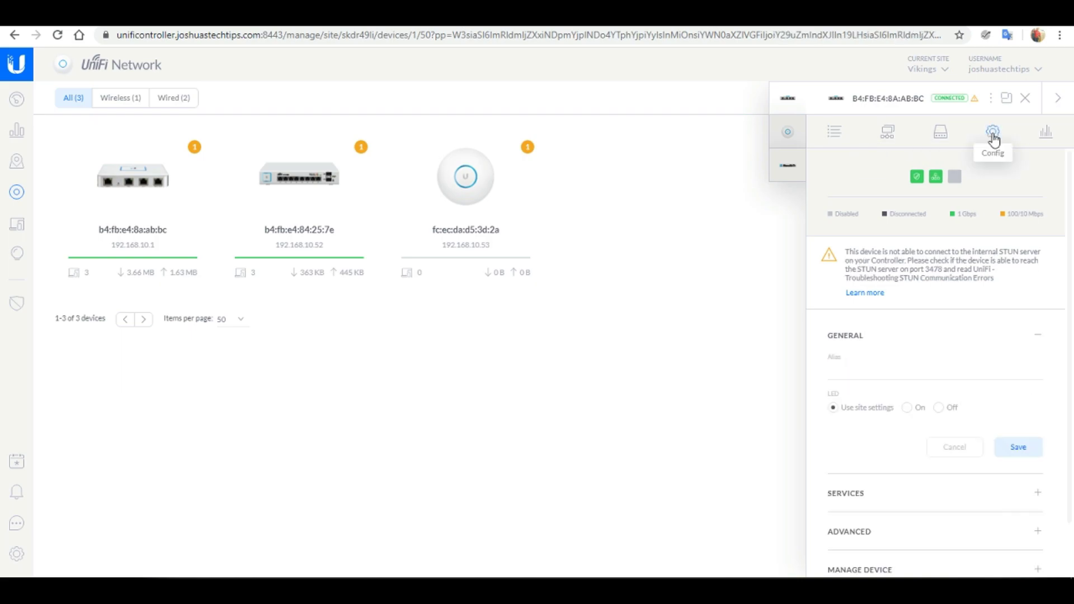
click(896, 371)
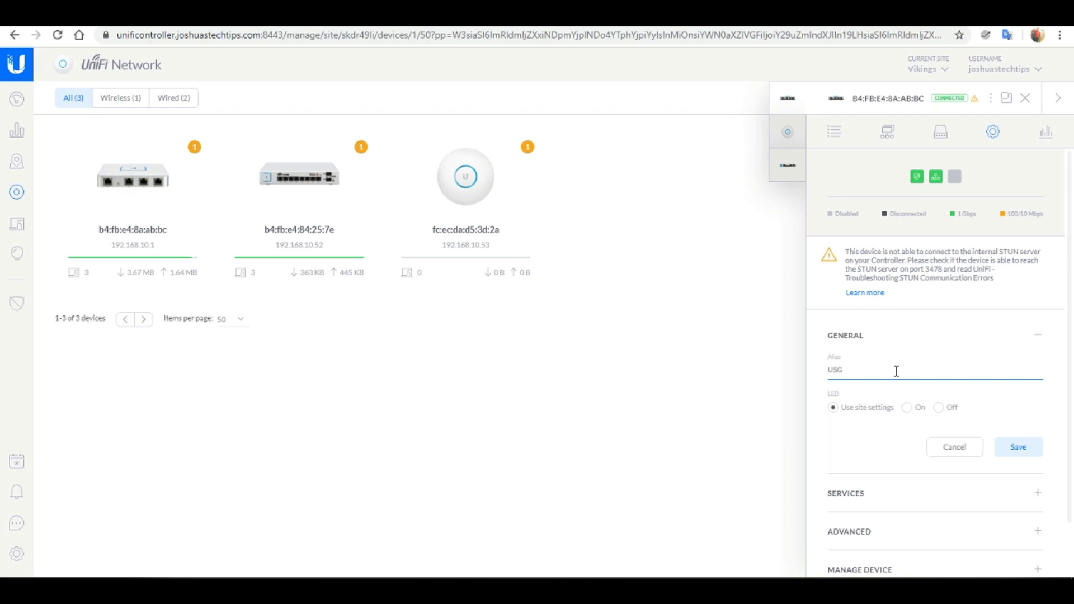
click(1017, 453)
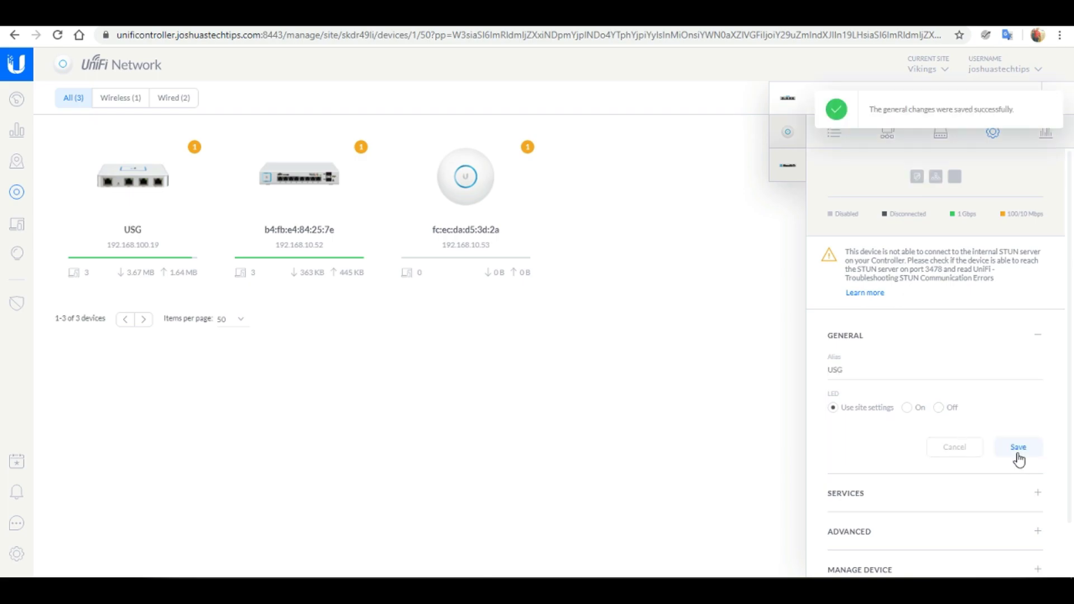
- Set the switch's alias to SW-8-150W and save, then open the nanoHD access point's details
click(309, 210)
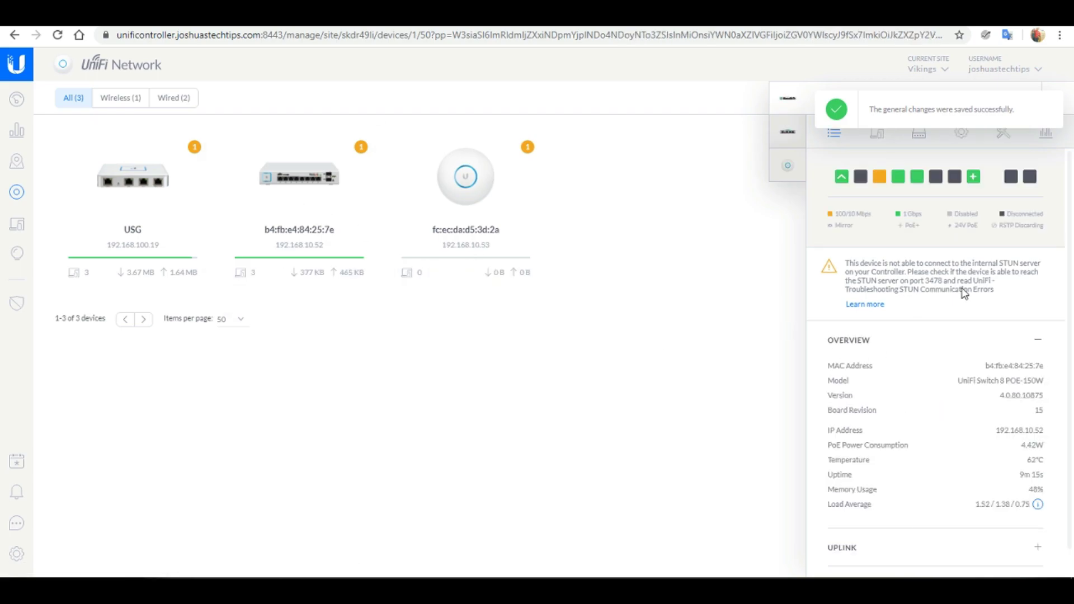
click(962, 134)
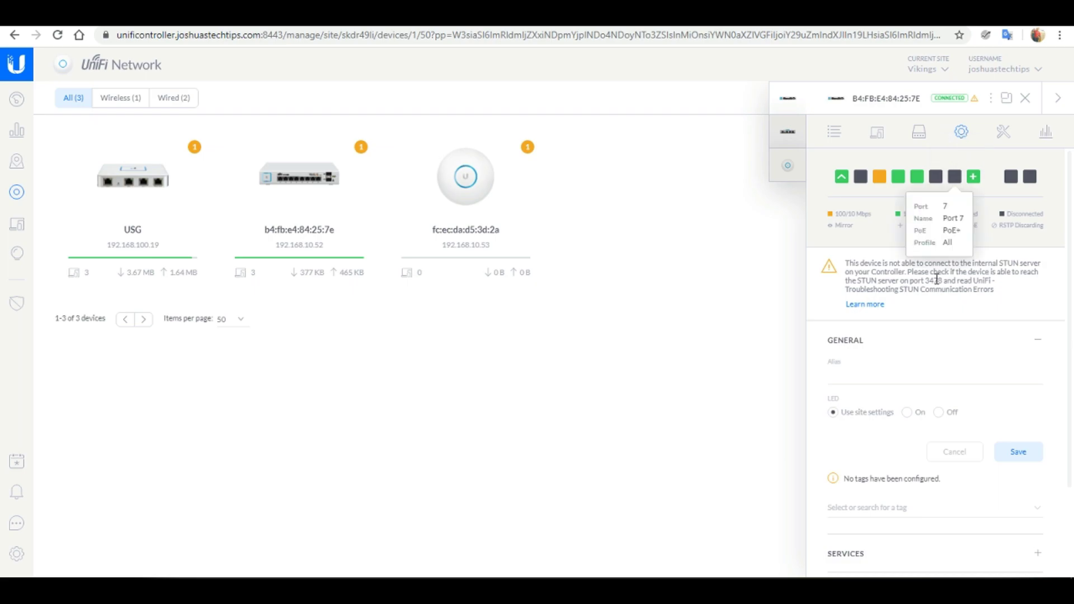
click(873, 376)
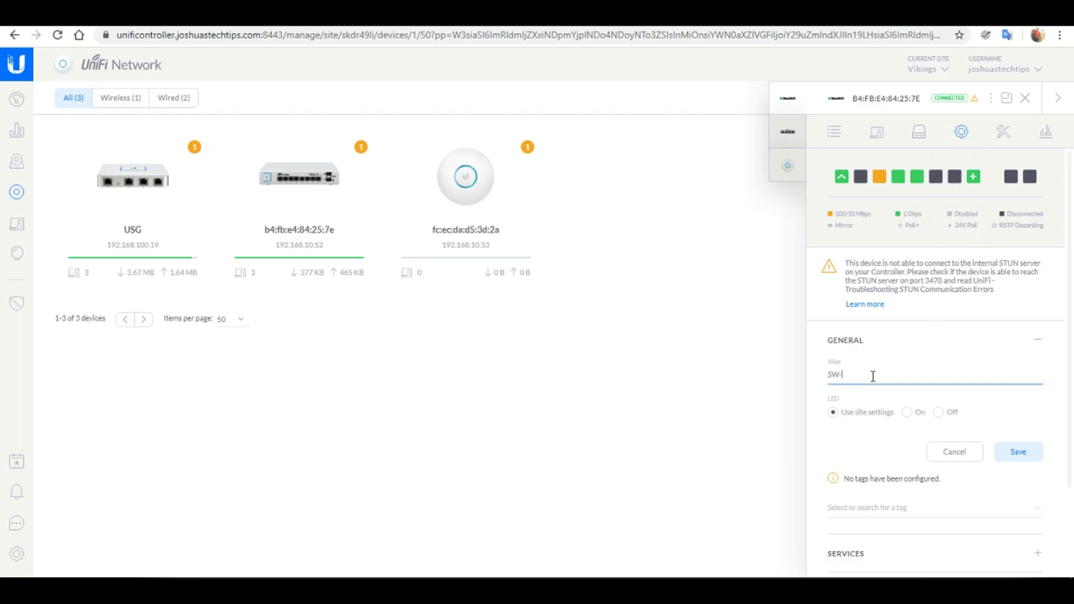
text(SW-8-150W)
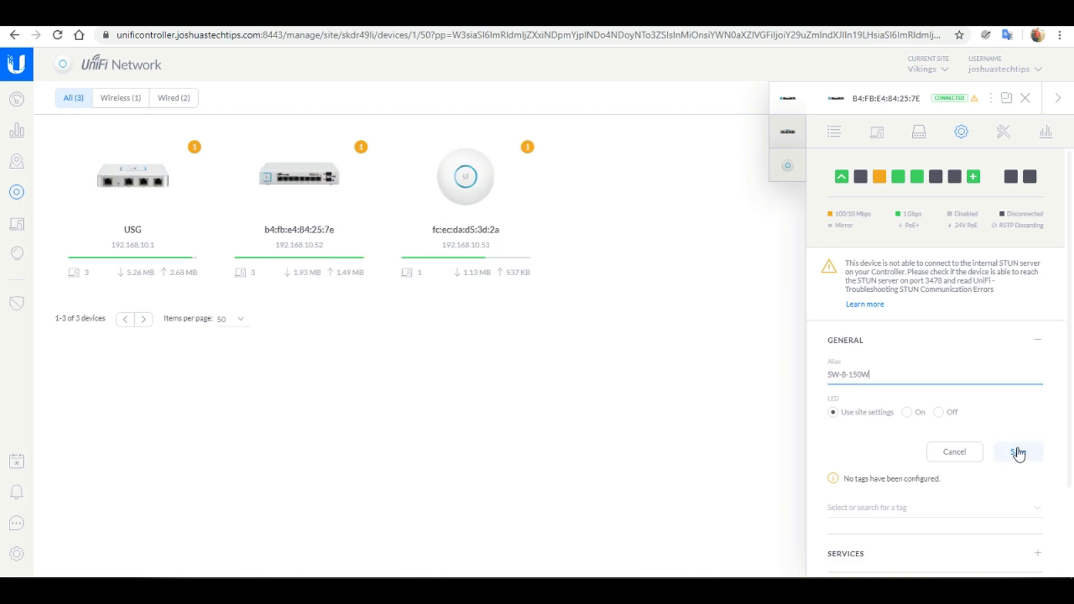
click(1015, 452)
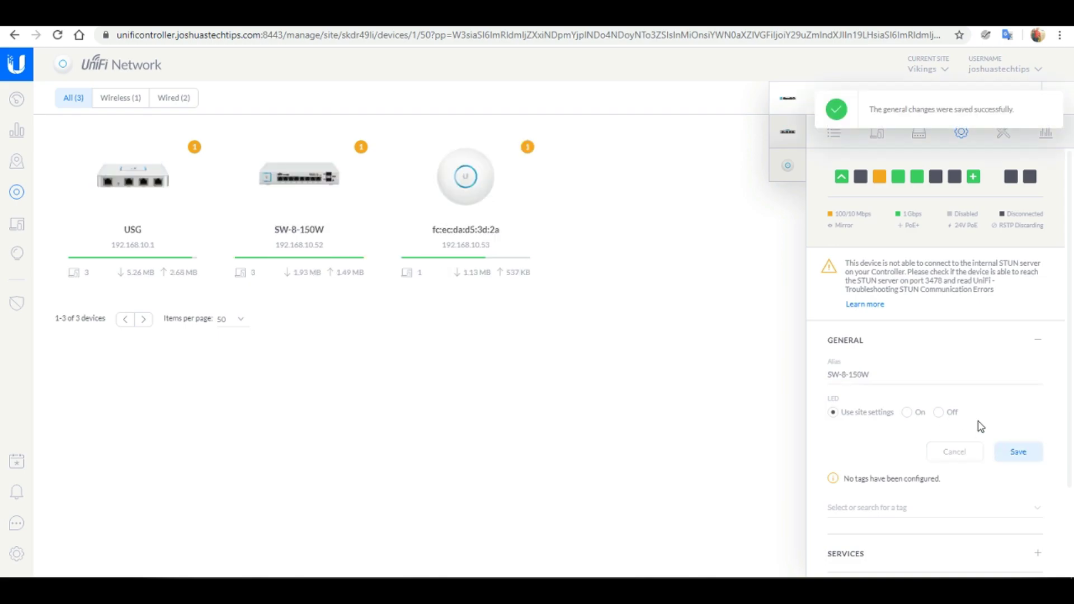
click(464, 205)
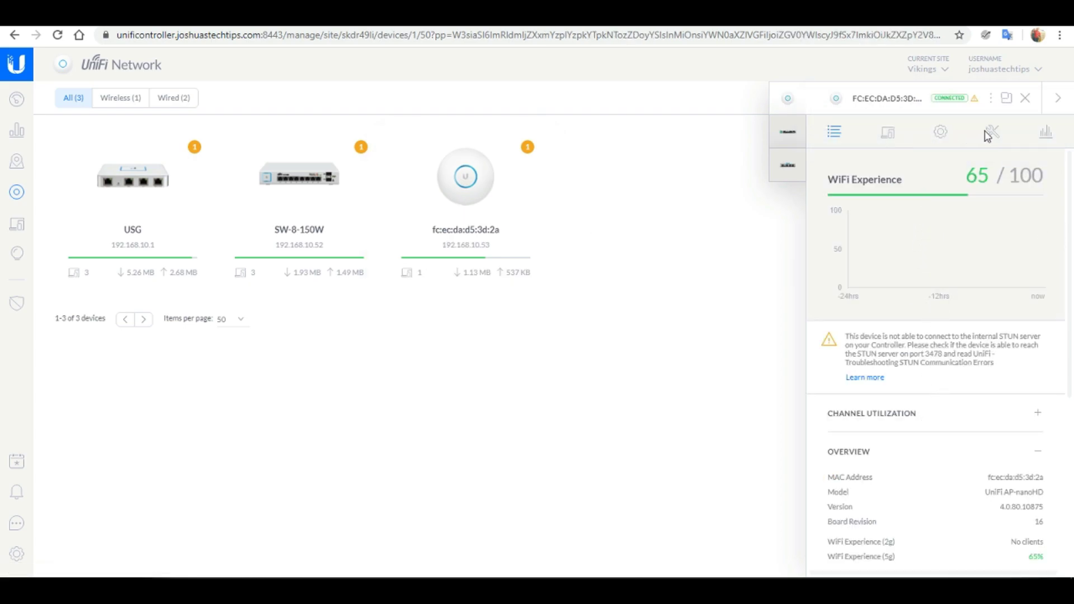
- Give the access point the alias nanoHD in its Config settings, save, and close its details panel
click(943, 140)
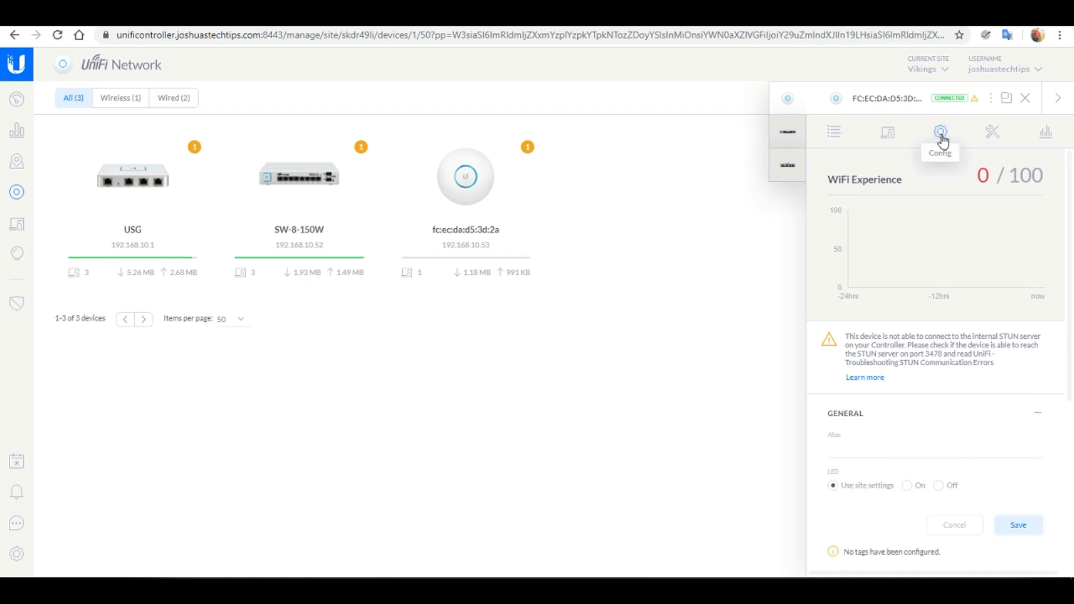
click(862, 448)
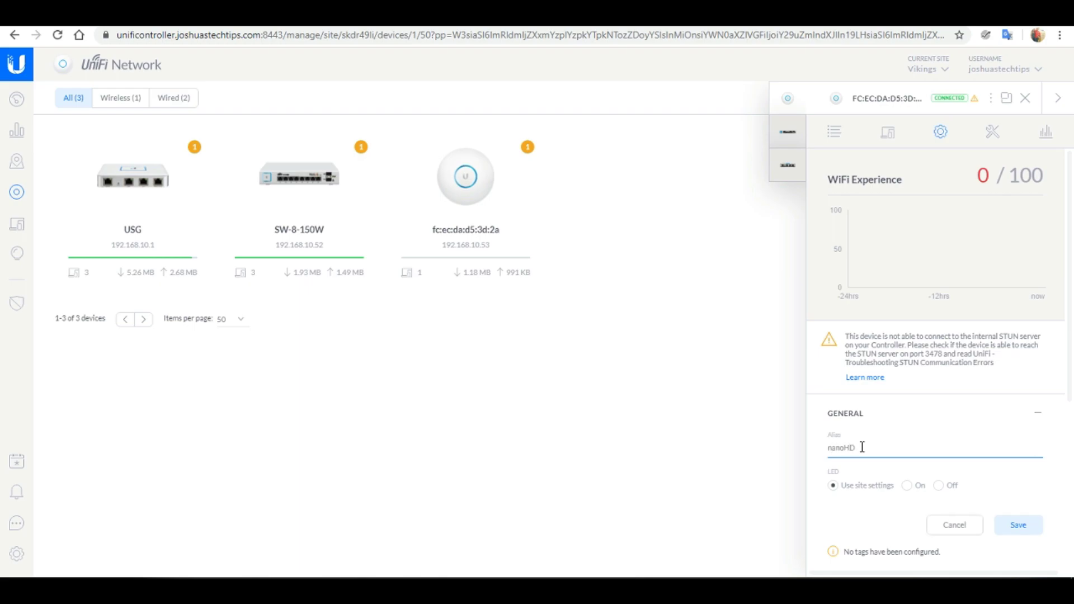
text(nanoHD)
click(1016, 526)
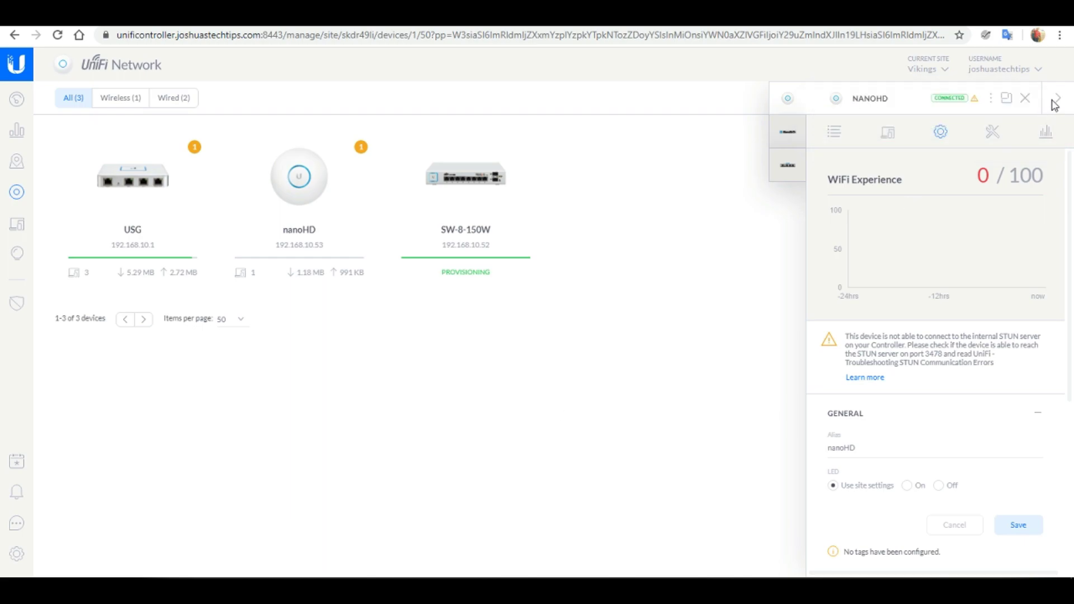
click(1057, 100)
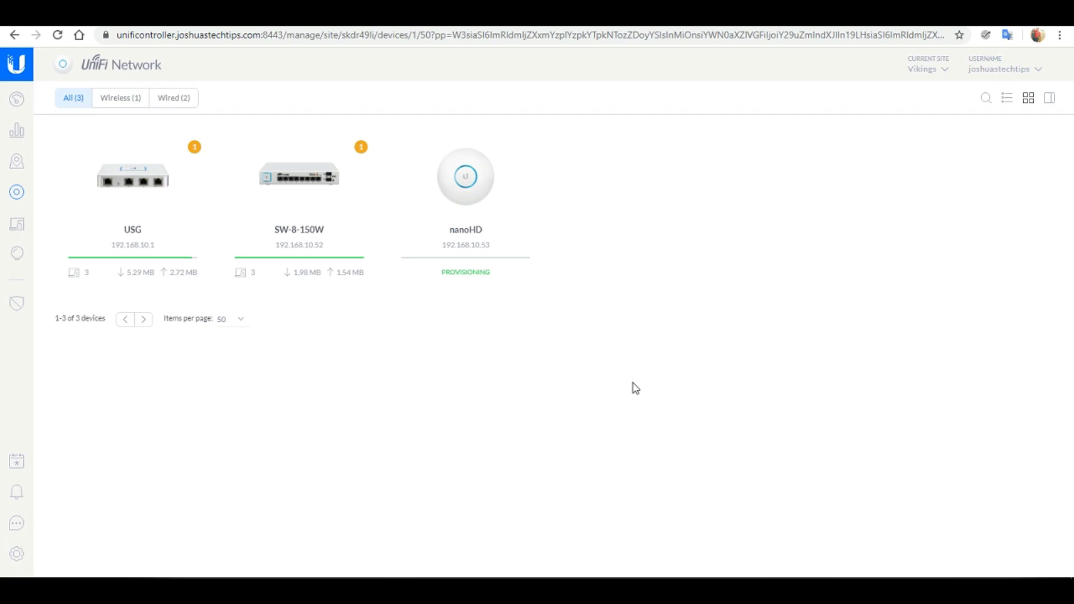
- Switch to the Vikings site dashboard to review throughput, latency and Wi-Fi metrics
click(18, 108)
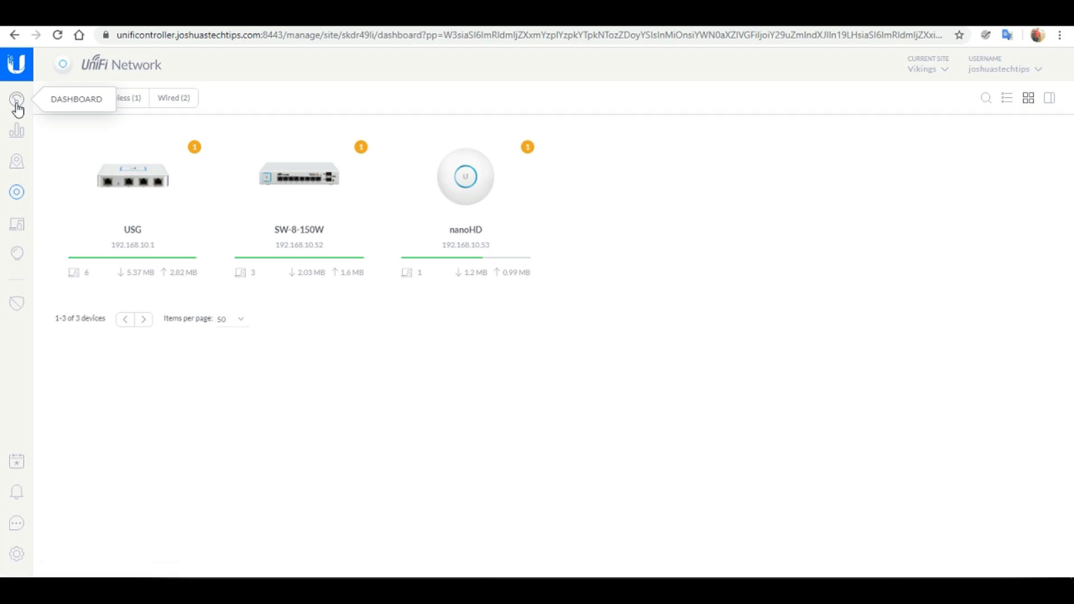
mouse_move(501, 341)
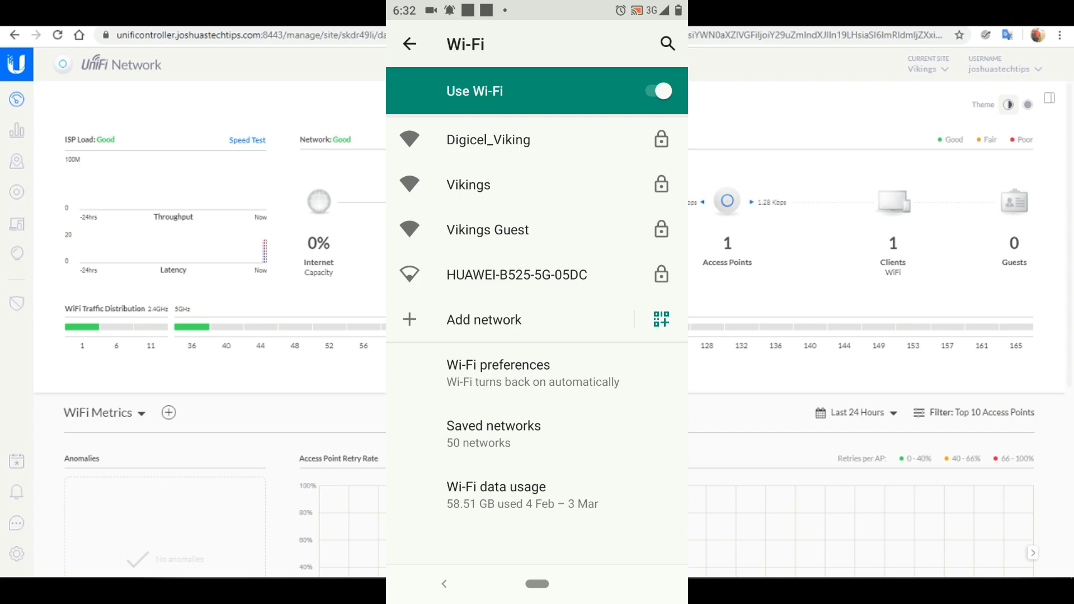
- Join Vikings Guest on the phone and run a Speedtest, measuring 19.1 Mbps down and 19.0 Mbps up
click(487, 229)
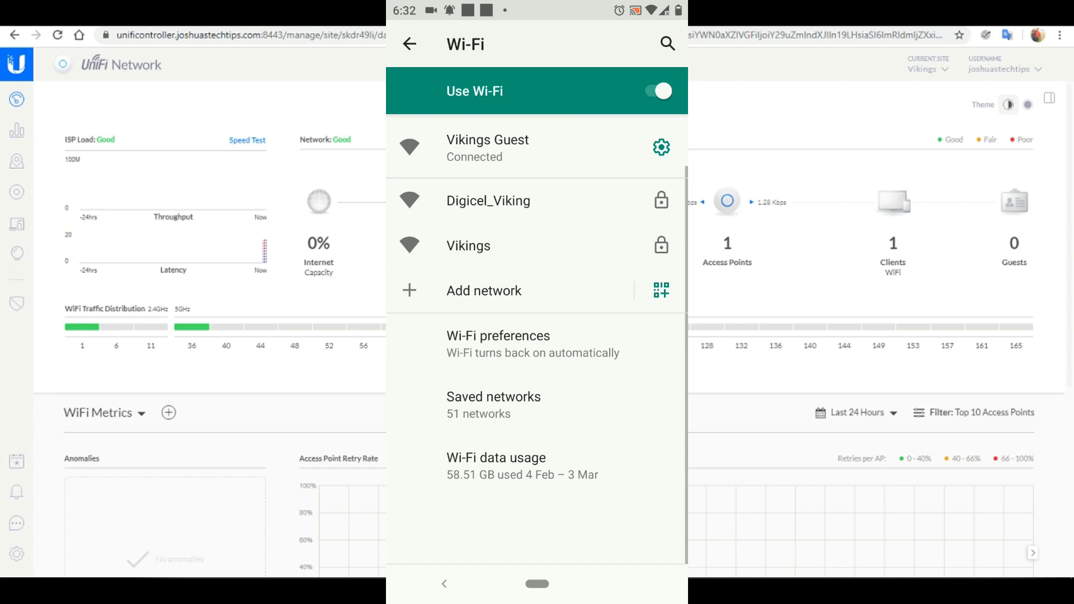
click(538, 583)
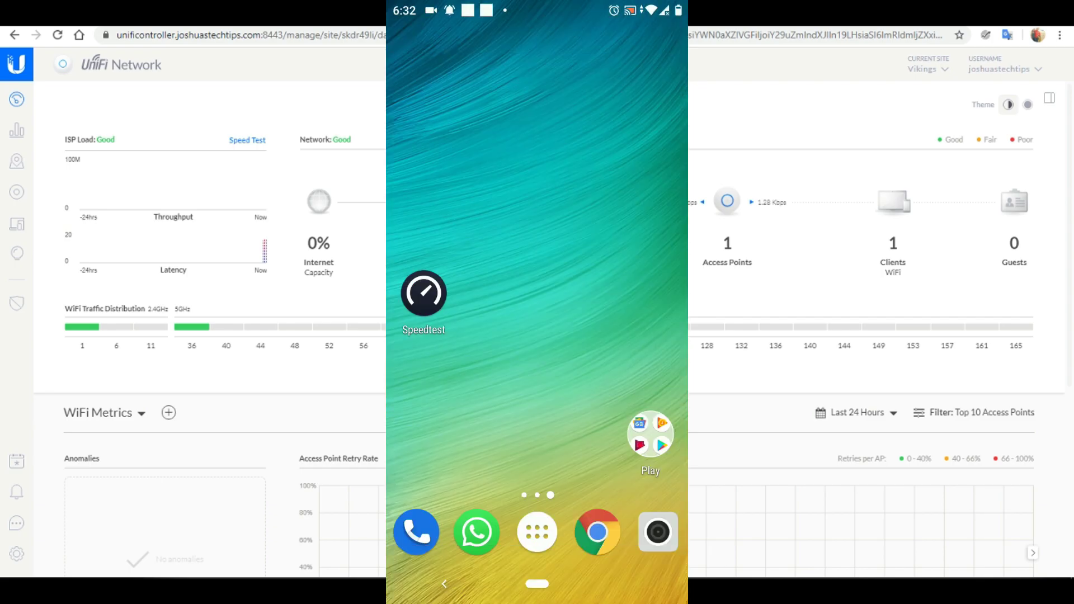
click(424, 292)
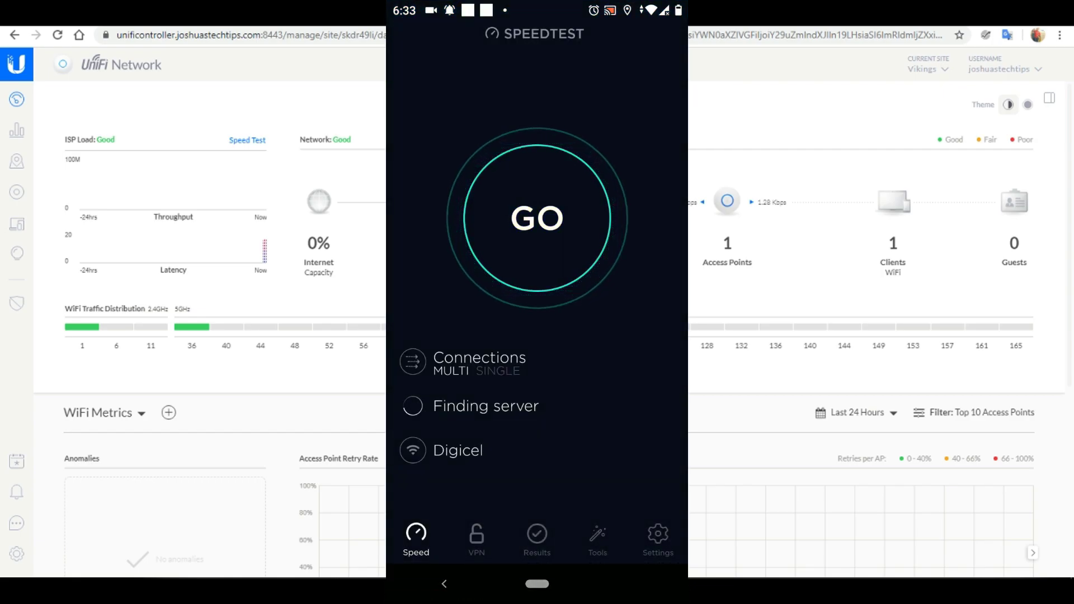
click(538, 219)
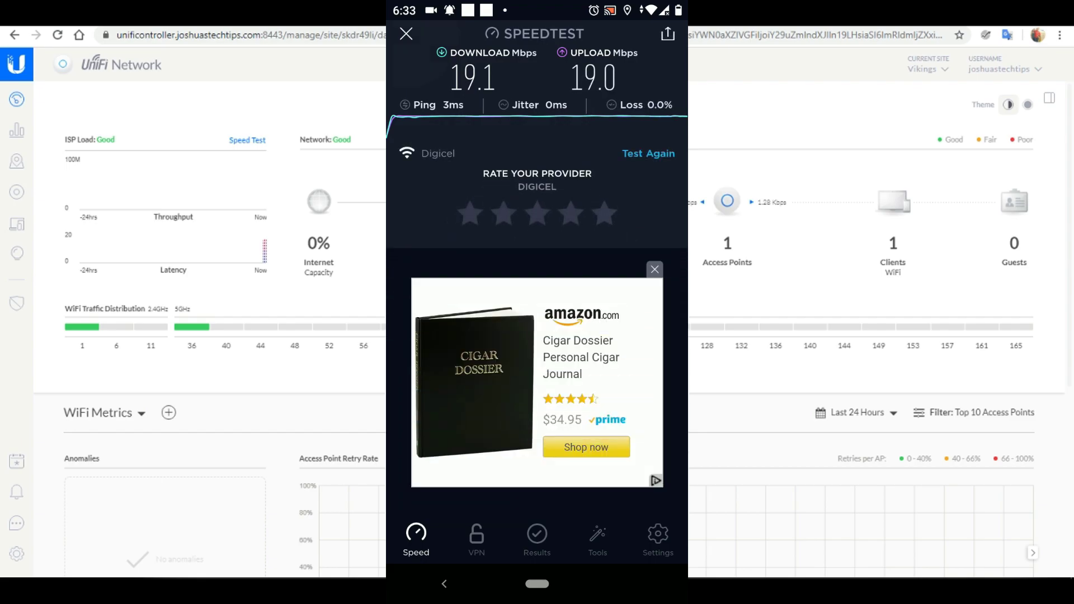
click(406, 33)
click(456, 448)
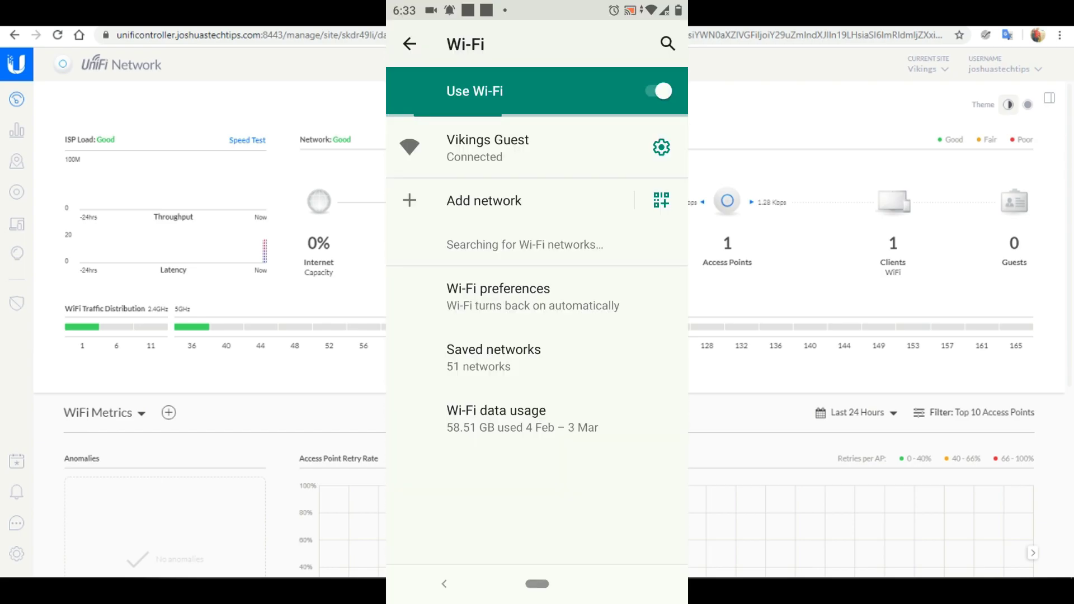
- Connect the phone to the main Vikings network with its password, then reopen the Speedtest app
click(492, 245)
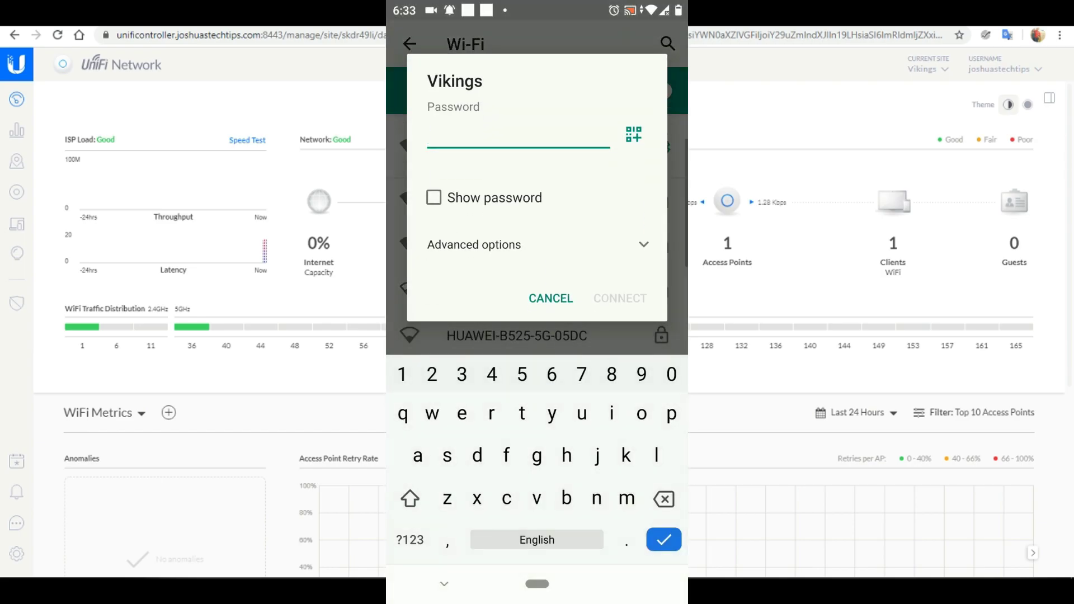
key(Escape)
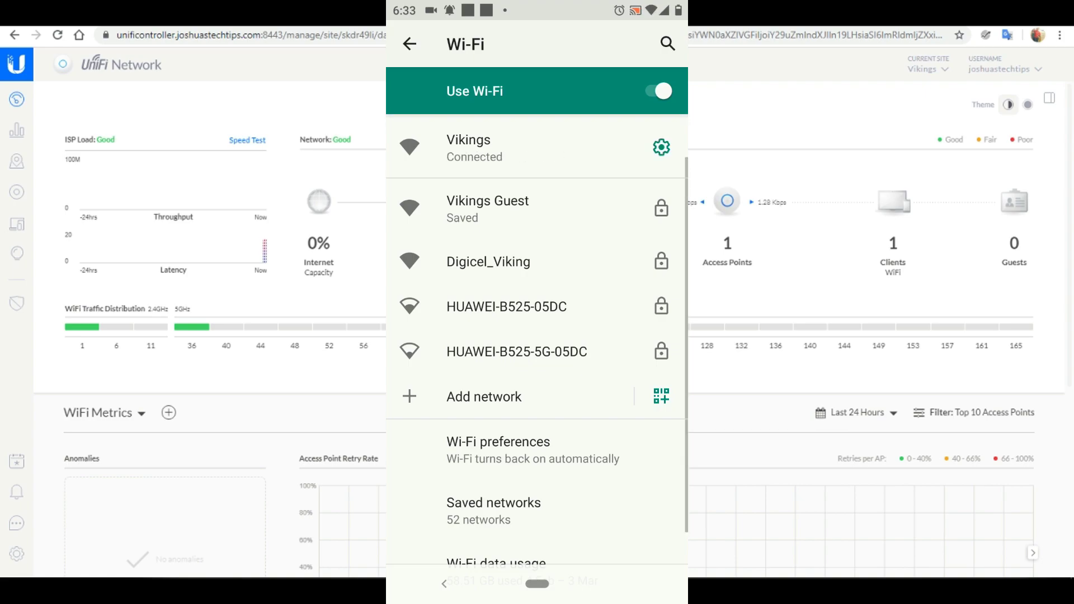
scroll(538, 335, down, 1)
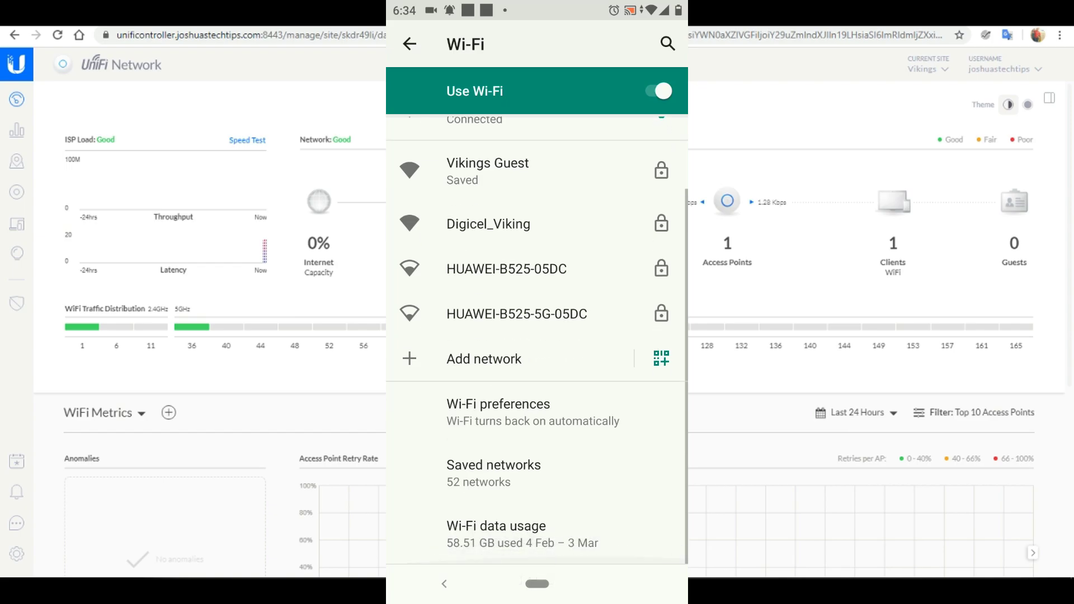
drag(537, 583, 537, 448)
drag(537, 584, 537, 448)
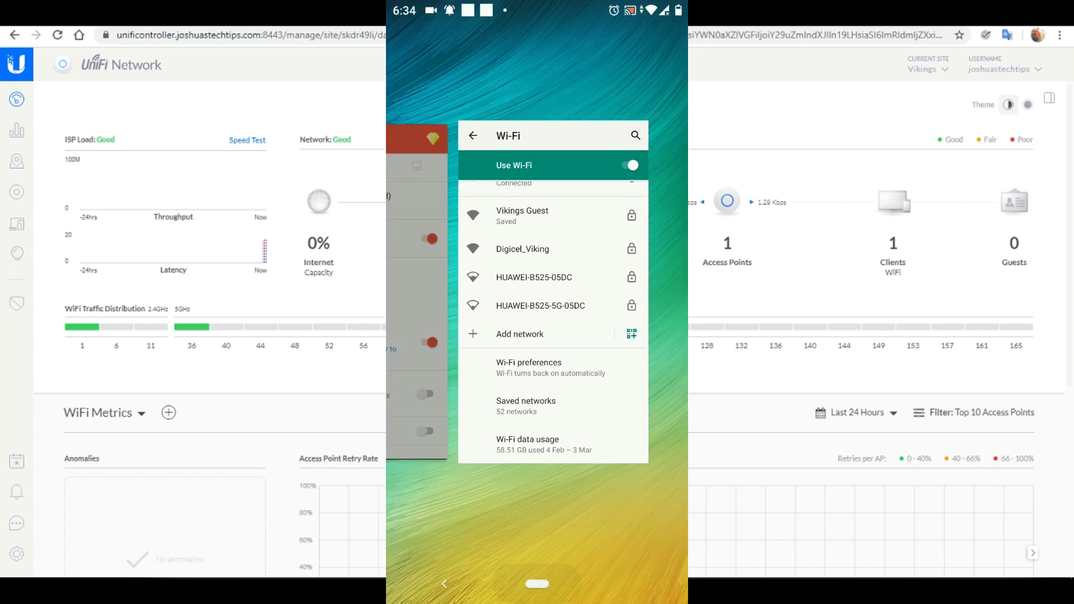
click(537, 583)
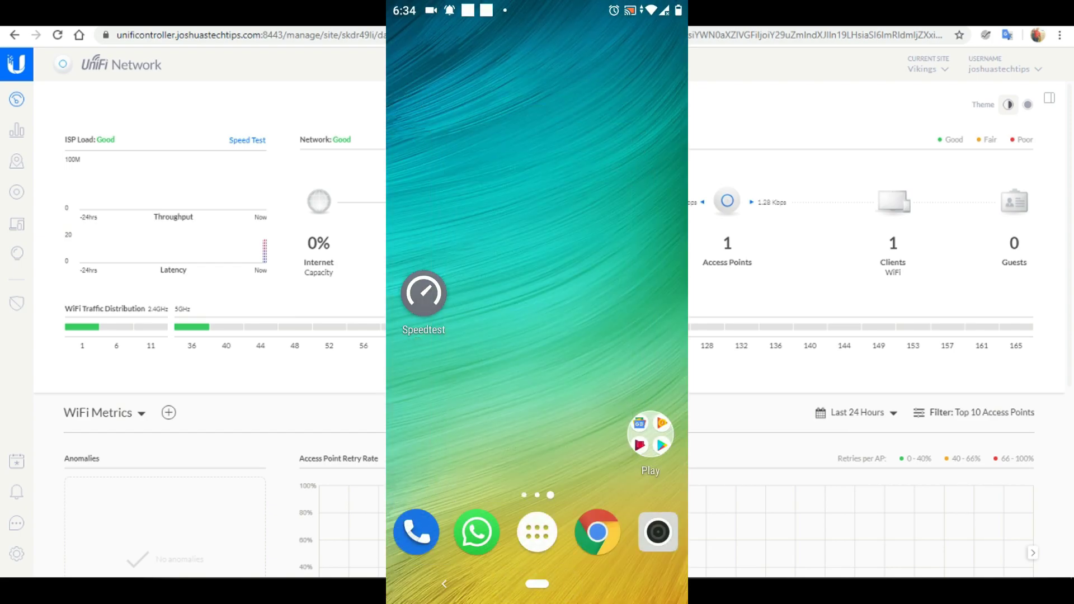
click(424, 292)
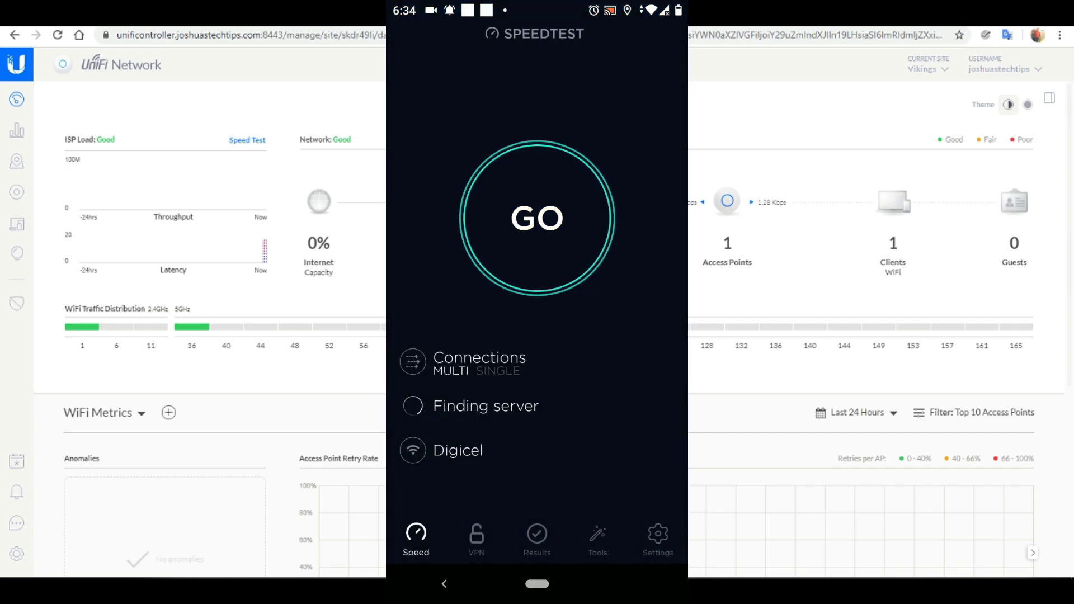
- Start a fresh Speedtest run measuring the main Vikings Wi-Fi connection
click(537, 218)
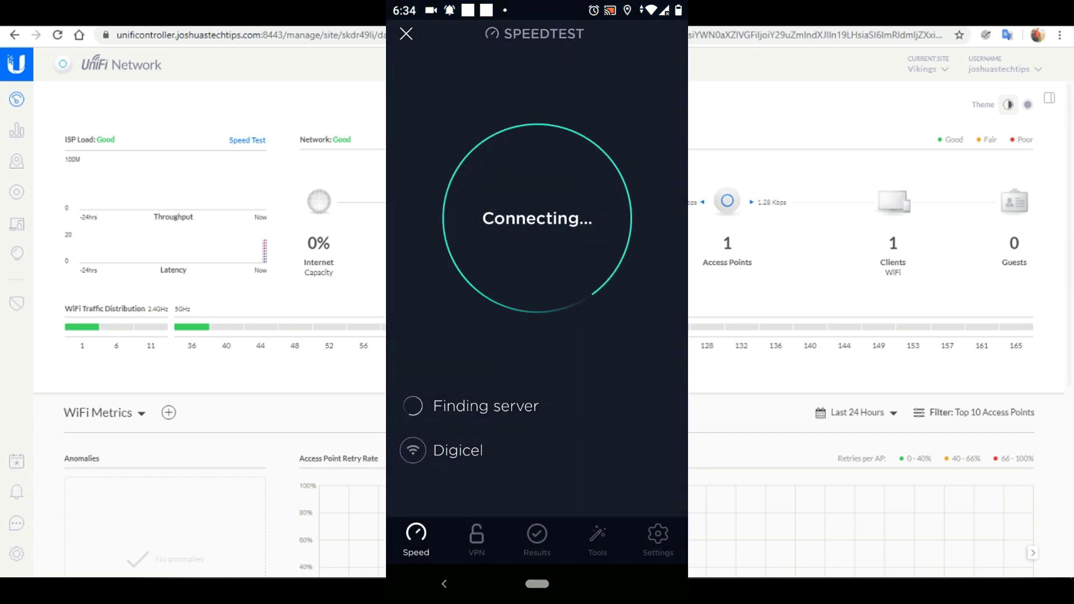